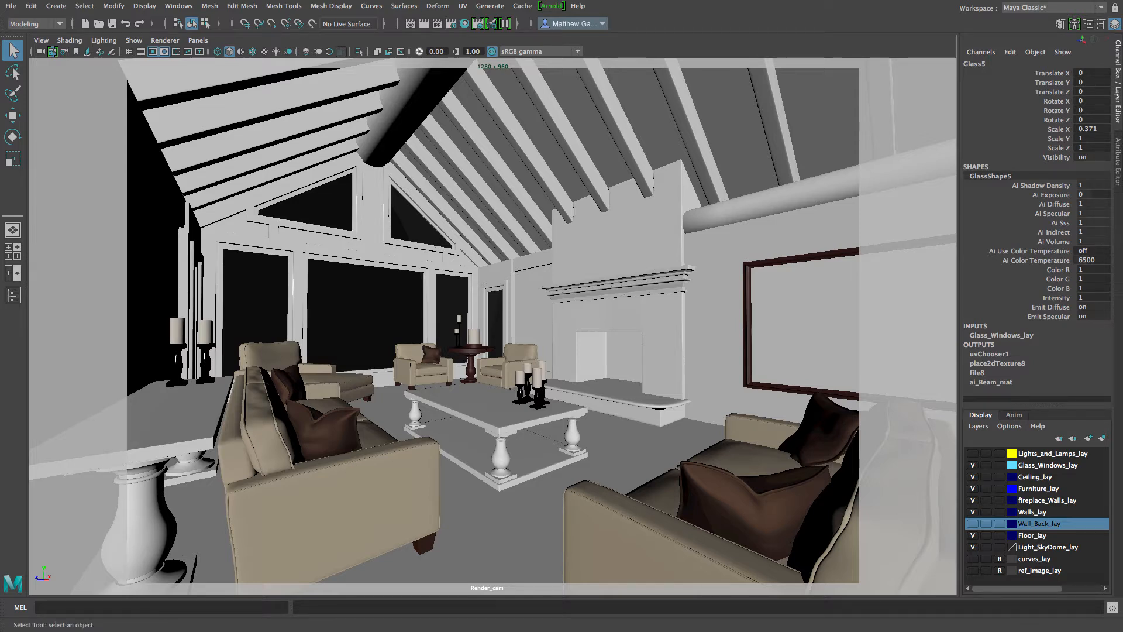
Step: Review the Arnold sampling and Ray Depth values in the render settings
{"action": "left_click_drag", "start_coordinate": [1, 485], "coordinate": [645, 161]}
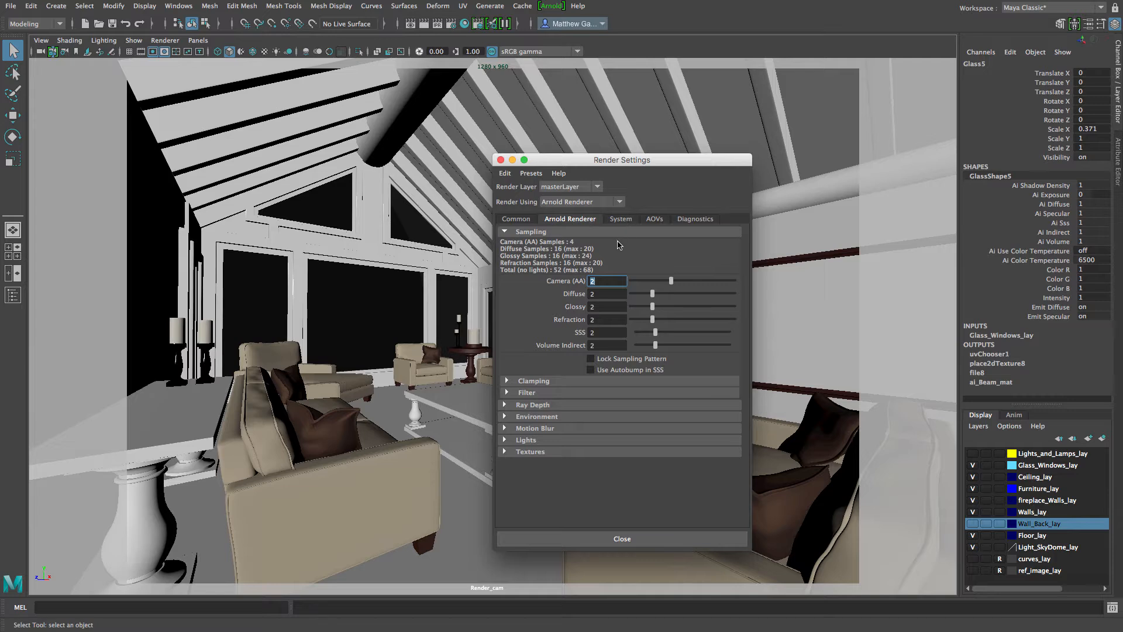
{"action": "left_click", "coordinate": [550, 404]}
{"action": "scroll", "coordinate": [585, 439], "scroll_direction": "down", "scroll_amount": 1}
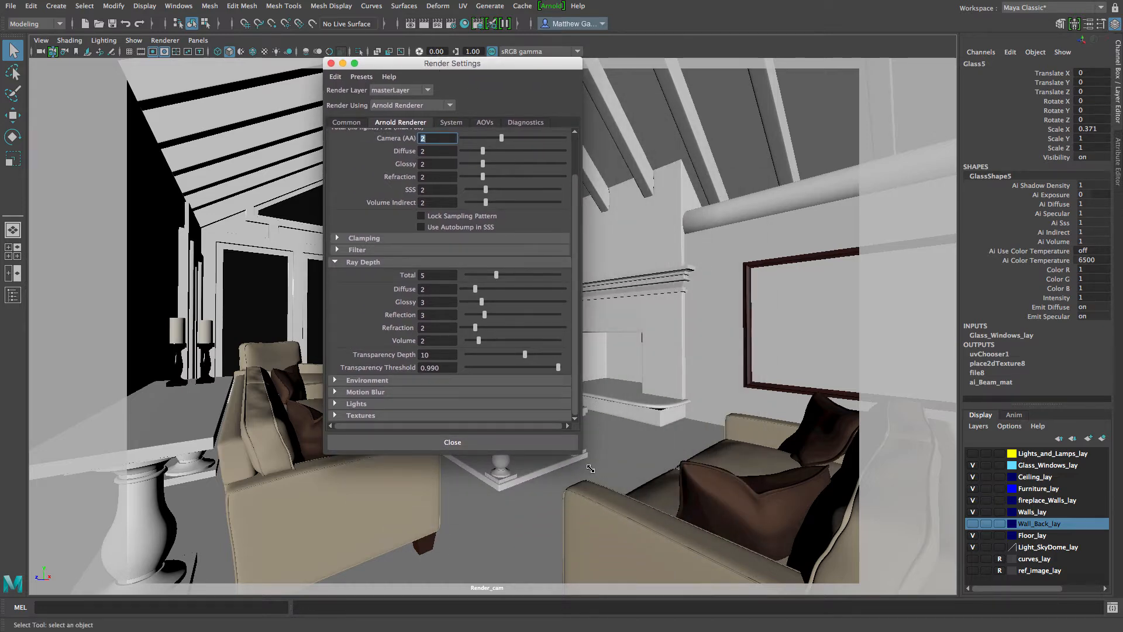
{"action": "left_click_drag", "start_coordinate": [591, 469], "coordinate": [627, 527]}
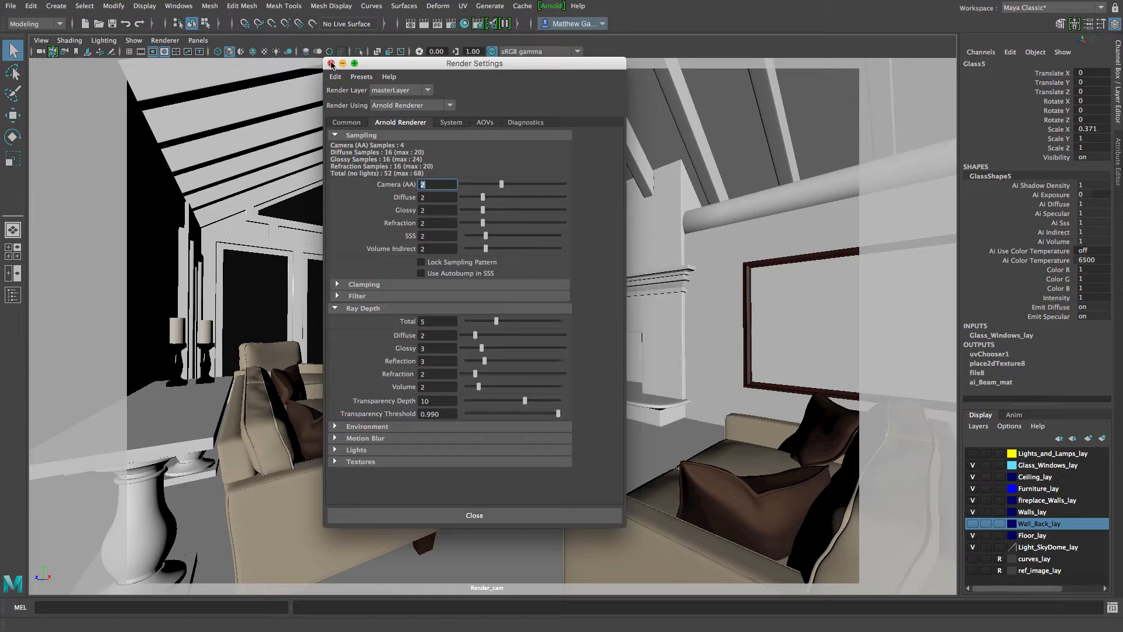
{"action": "left_click", "coordinate": [397, 517]}
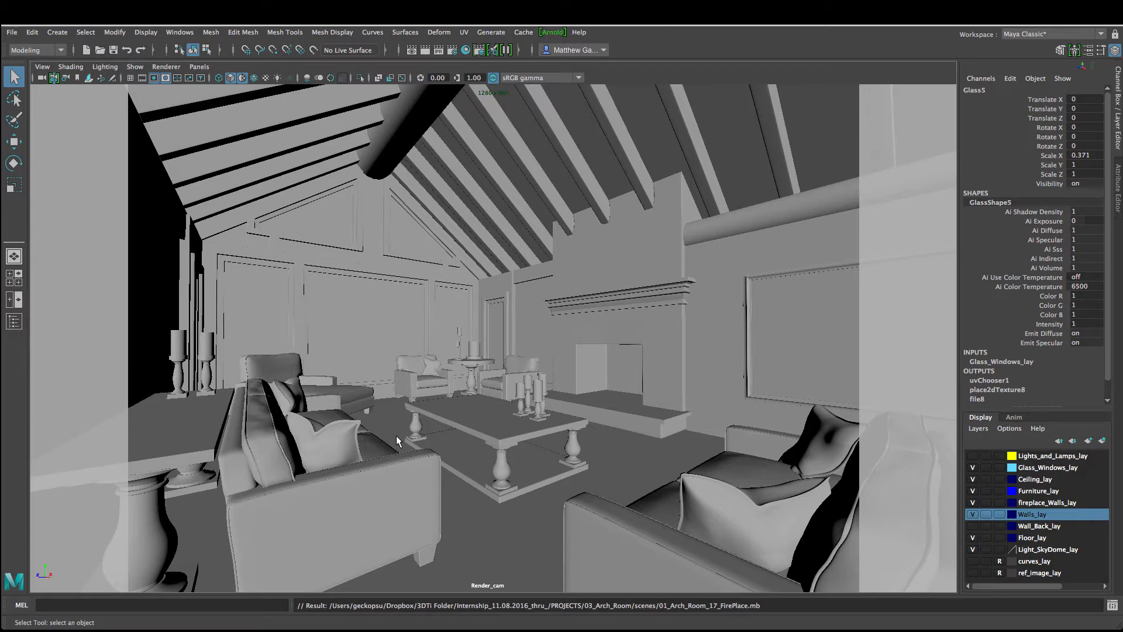
{"action": "left_click", "coordinate": [551, 32]}
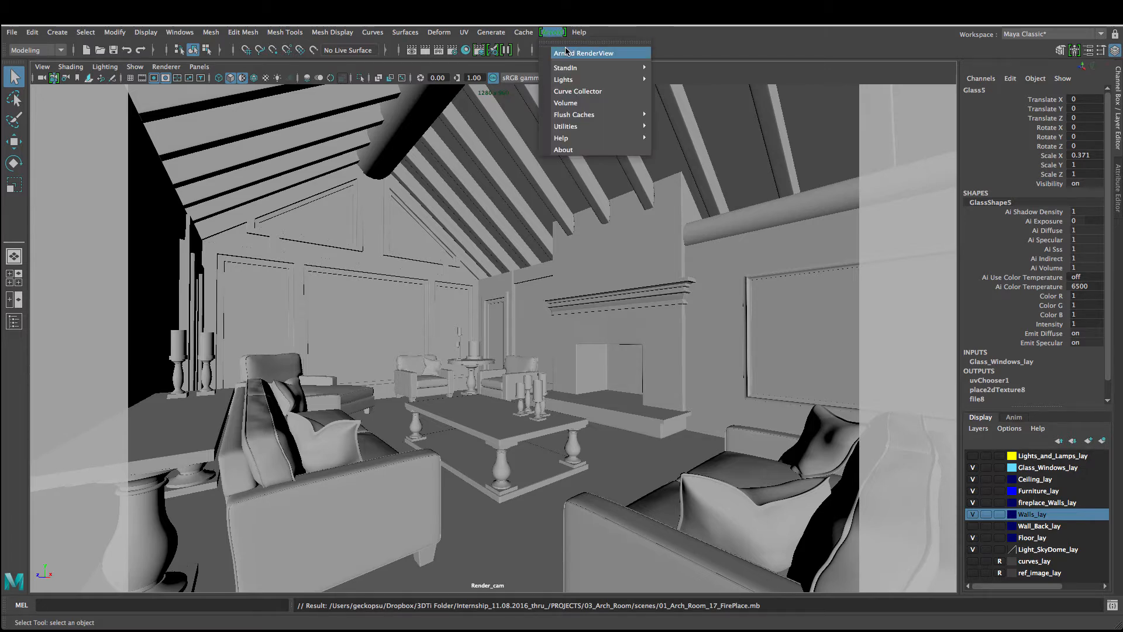
{"action": "mouse_move", "coordinate": [569, 84]}
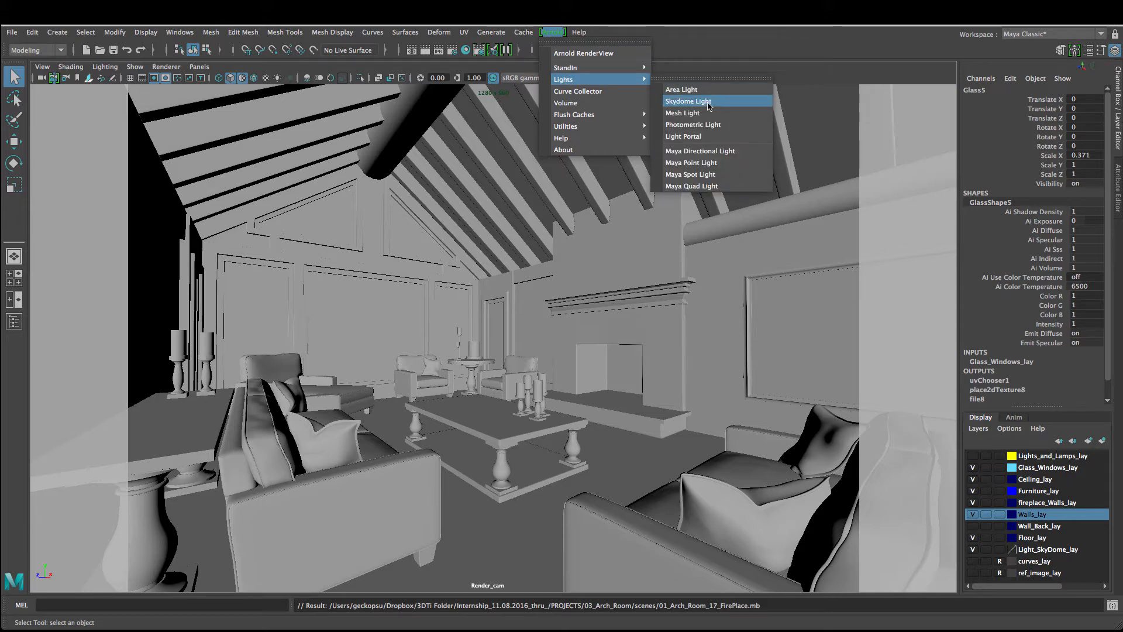
{"action": "left_click", "coordinate": [403, 173]}
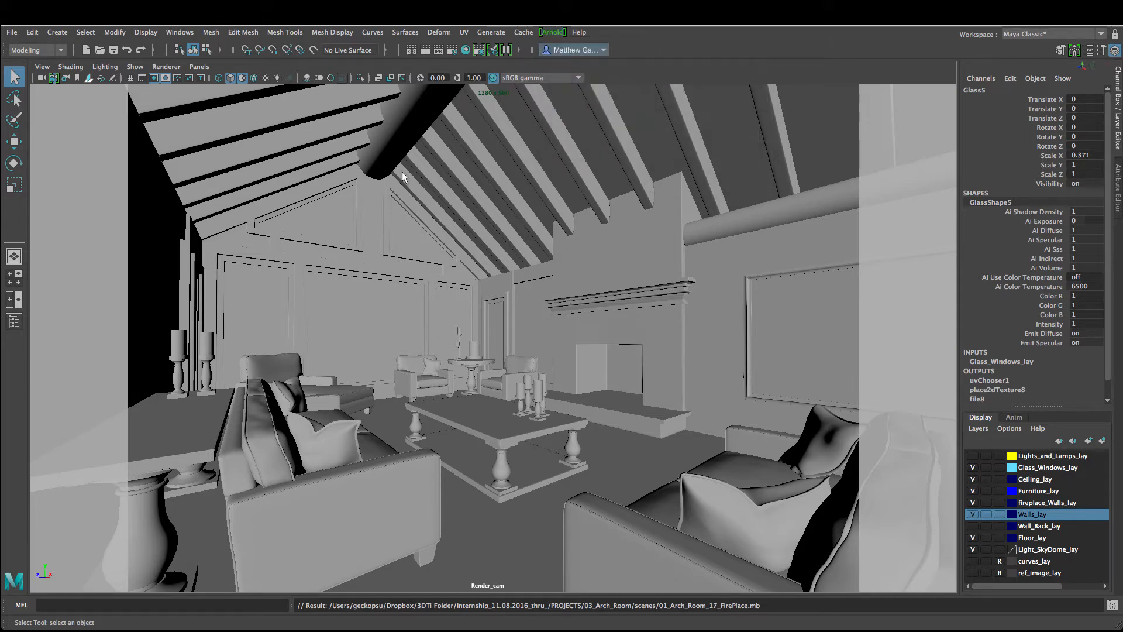
Step: Hide the Glass_Windows_lay layer to check the sky image outside the windows, and show the layer again
{"action": "left_click", "coordinate": [973, 467]}
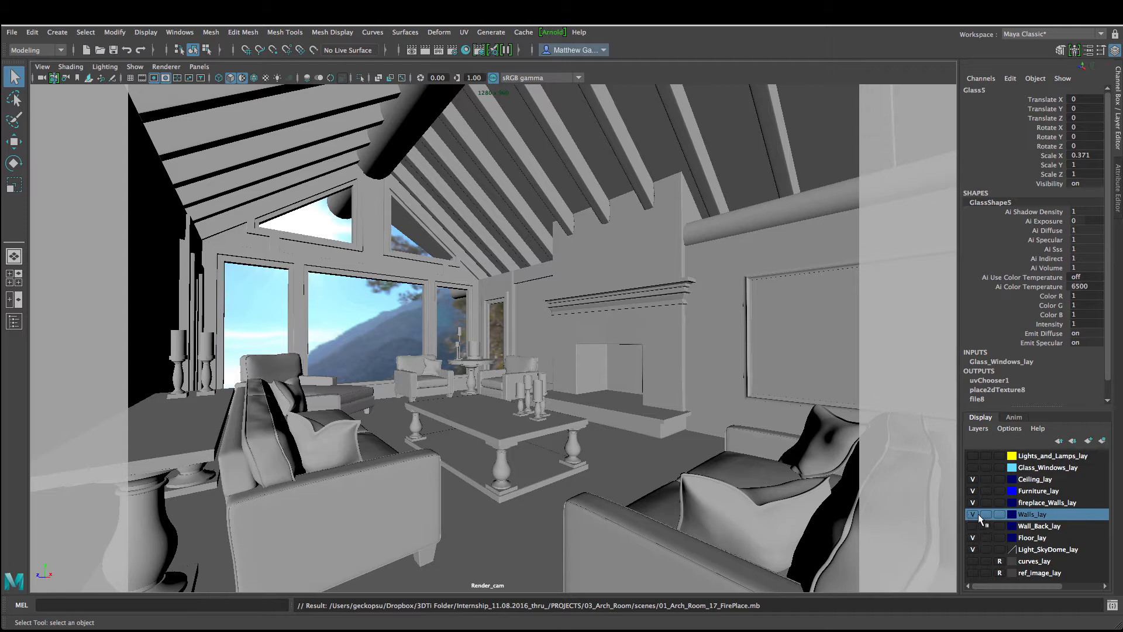
{"action": "left_click", "coordinate": [972, 468]}
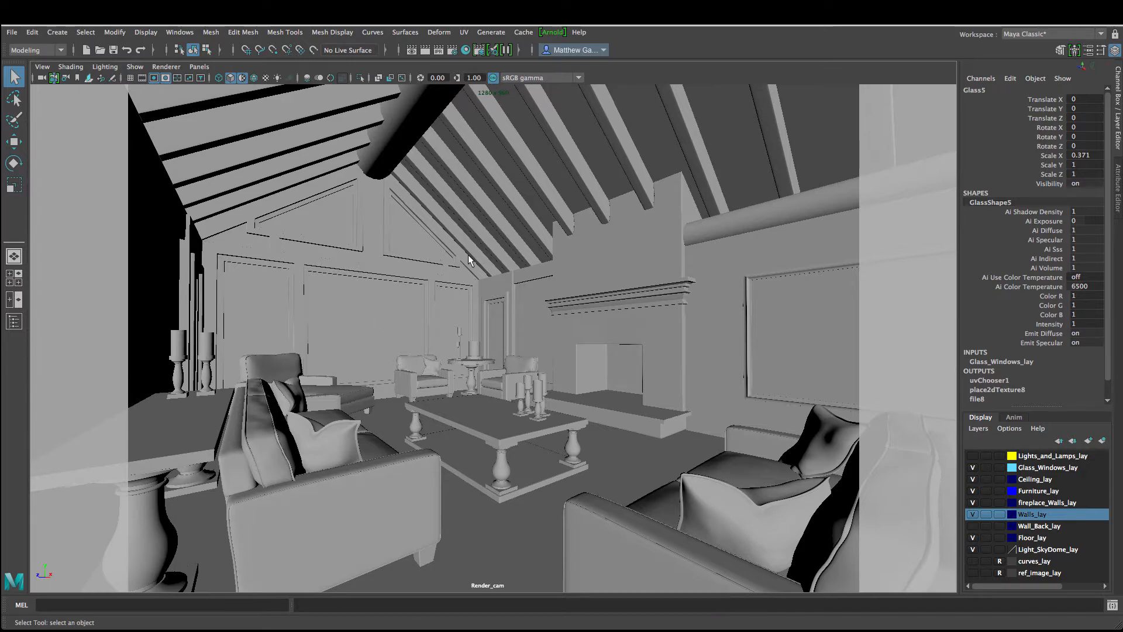
Step: Switch the viewport to the persp camera and show the whole sky sphere from outside
{"action": "left_click", "coordinate": [203, 66]}
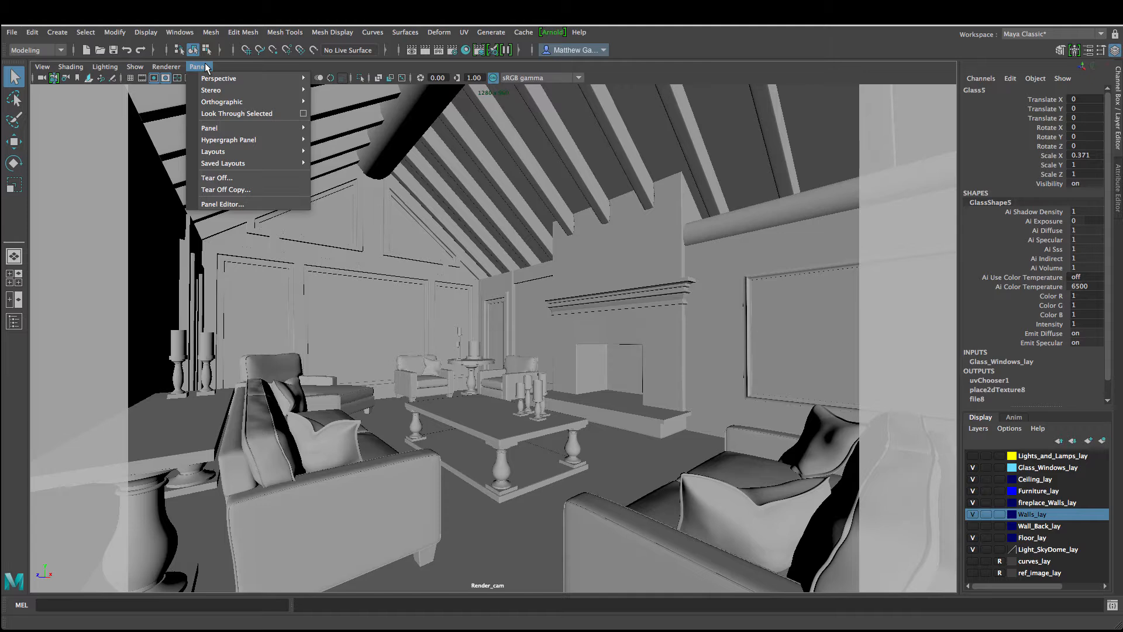
{"action": "mouse_move", "coordinate": [211, 82]}
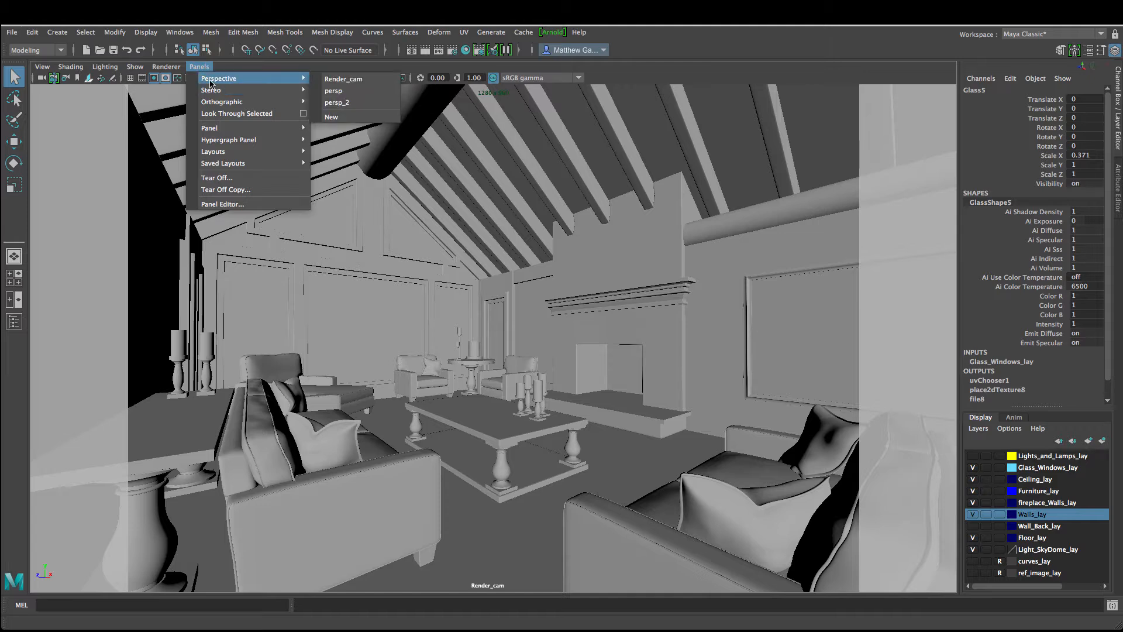
{"action": "left_click", "coordinate": [338, 93]}
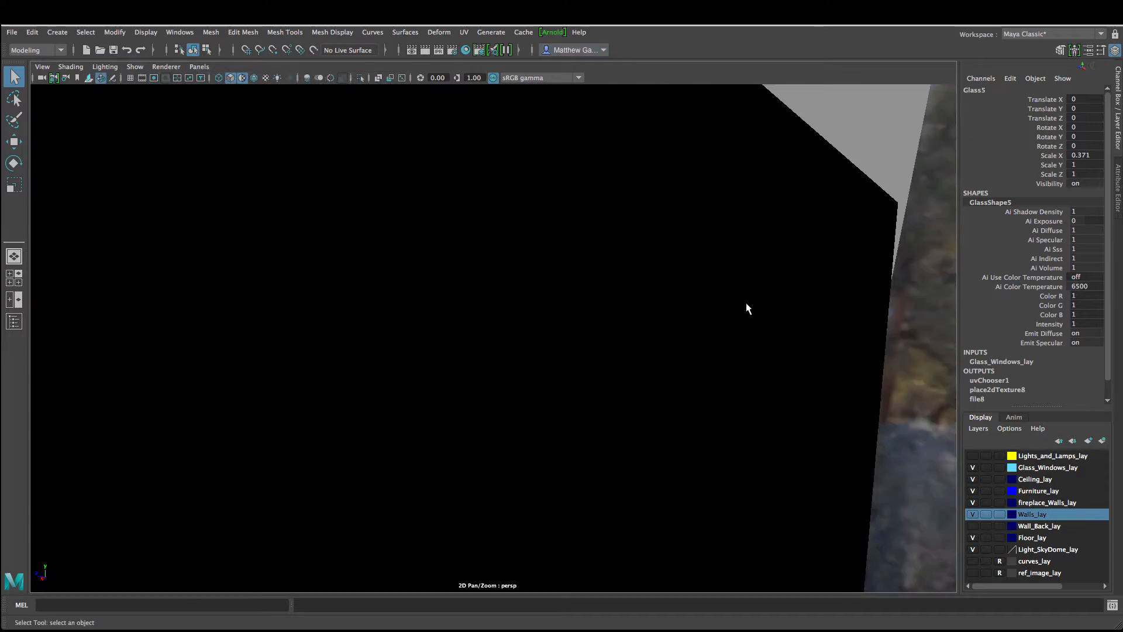
{"action": "left_click_drag", "start_coordinate": [747, 309], "coordinate": [508, 293], "text": "alt"}
{"action": "scroll", "coordinate": [577, 295], "scroll_direction": "down", "scroll_amount": 3}
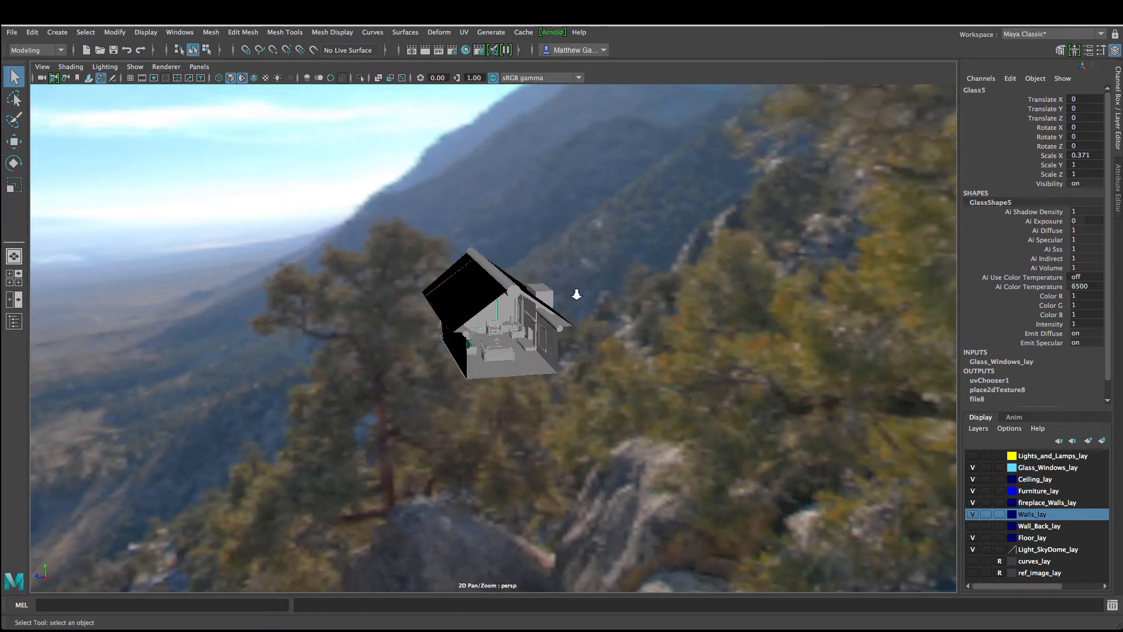
{"action": "scroll", "coordinate": [576, 295], "scroll_direction": "down", "scroll_amount": 20}
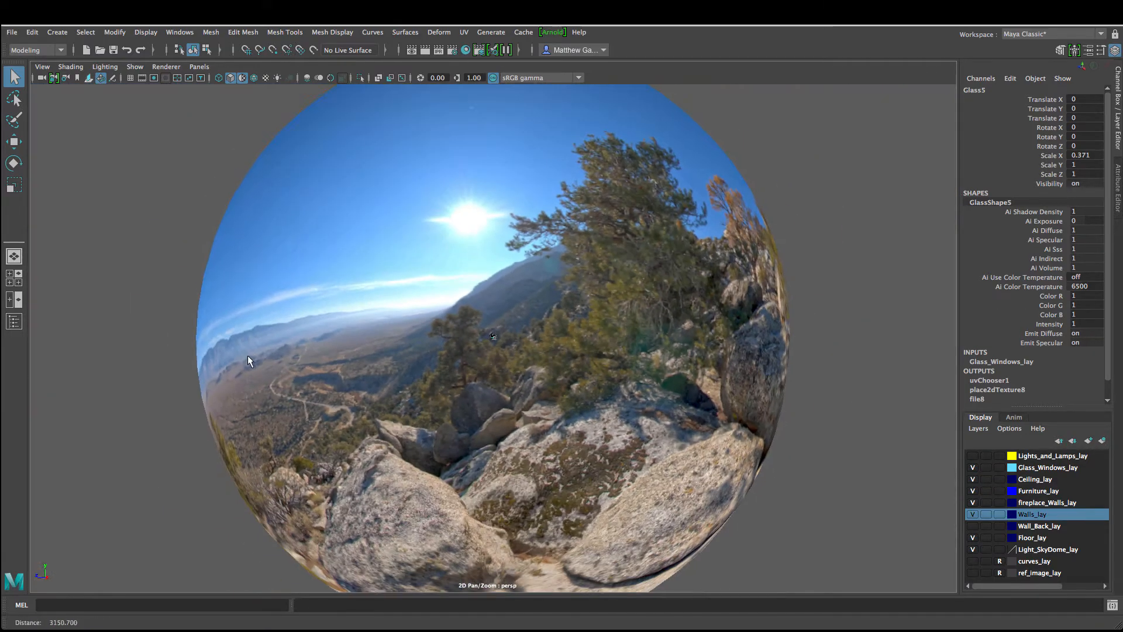
Step: Delete the existing image-mapped sky sphere surrounding the house
{"action": "left_click_drag", "start_coordinate": [248, 361], "coordinate": [338, 290], "text": "alt"}
{"action": "right_click_drag", "start_coordinate": [393, 300], "coordinate": [176, 328], "text": "alt"}
{"action": "right_click_drag", "start_coordinate": [460, 298], "coordinate": [193, 333], "text": "alt"}
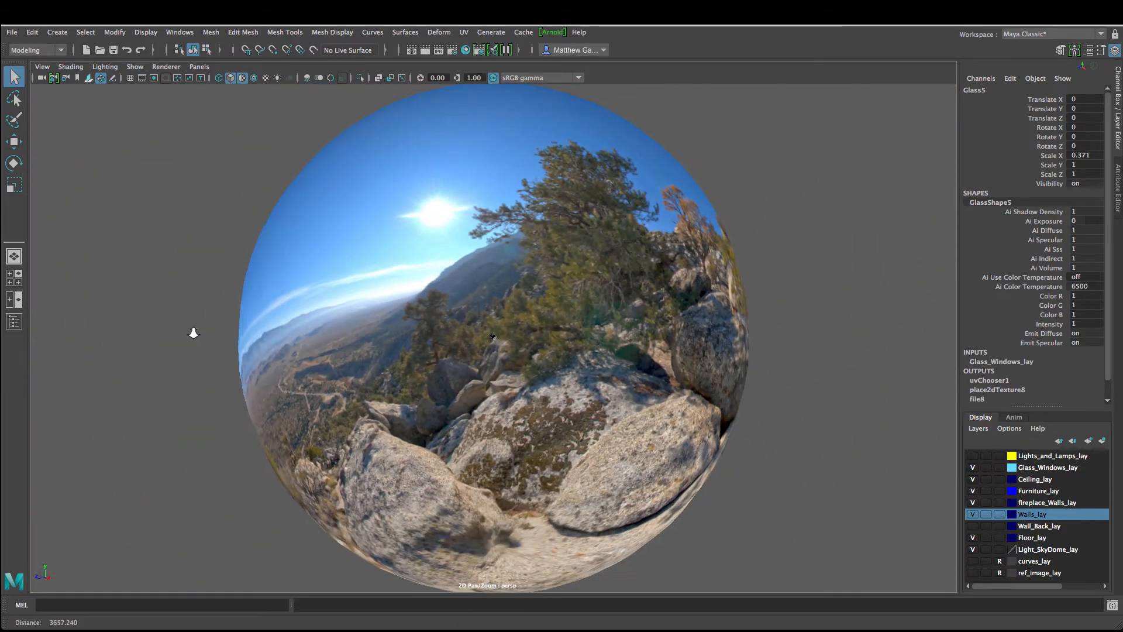
{"action": "left_click_drag", "start_coordinate": [766, 175], "coordinate": [630, 256]}
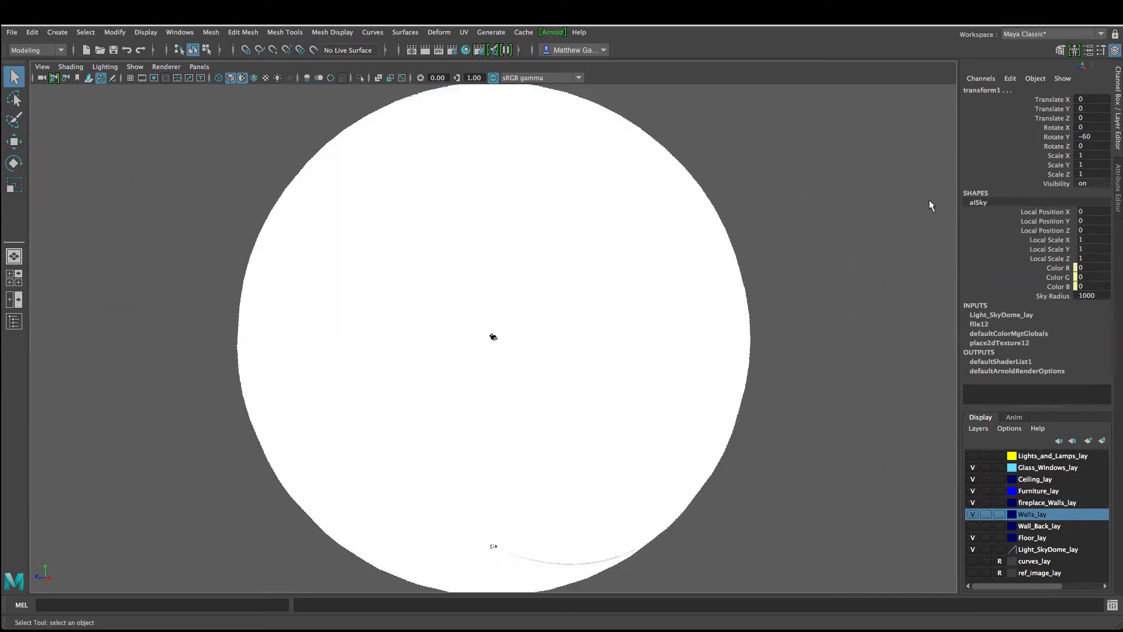
{"action": "key", "text": "Delete"}
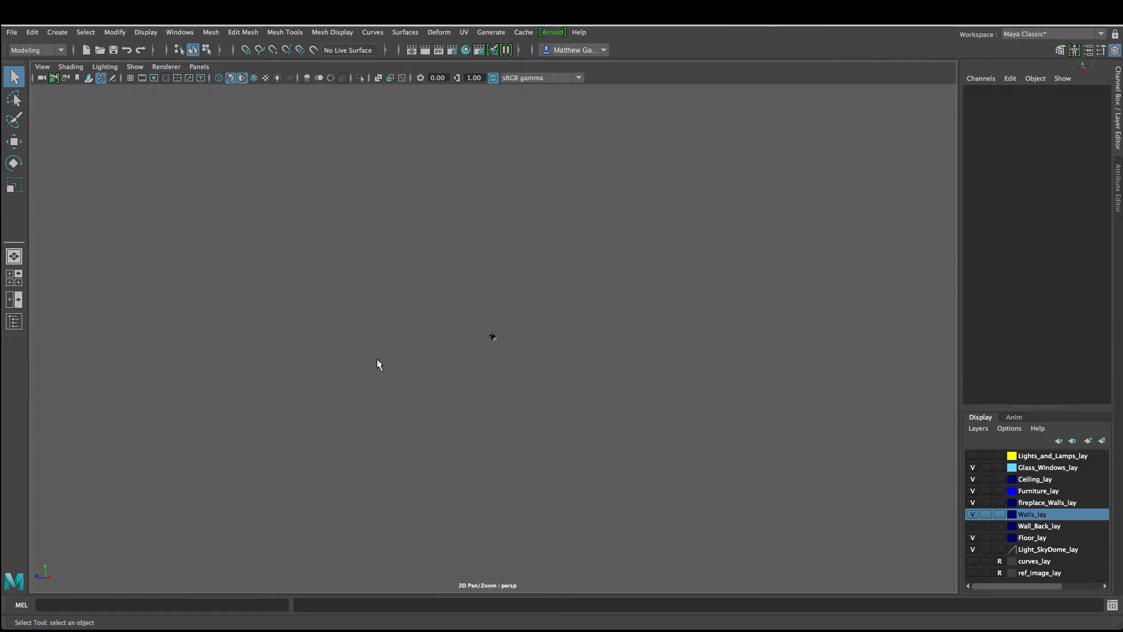
Step: Create a new Arnold Skydome Light around the house
{"action": "right_click_drag", "start_coordinate": [376, 359], "coordinate": [739, 273], "text": "alt"}
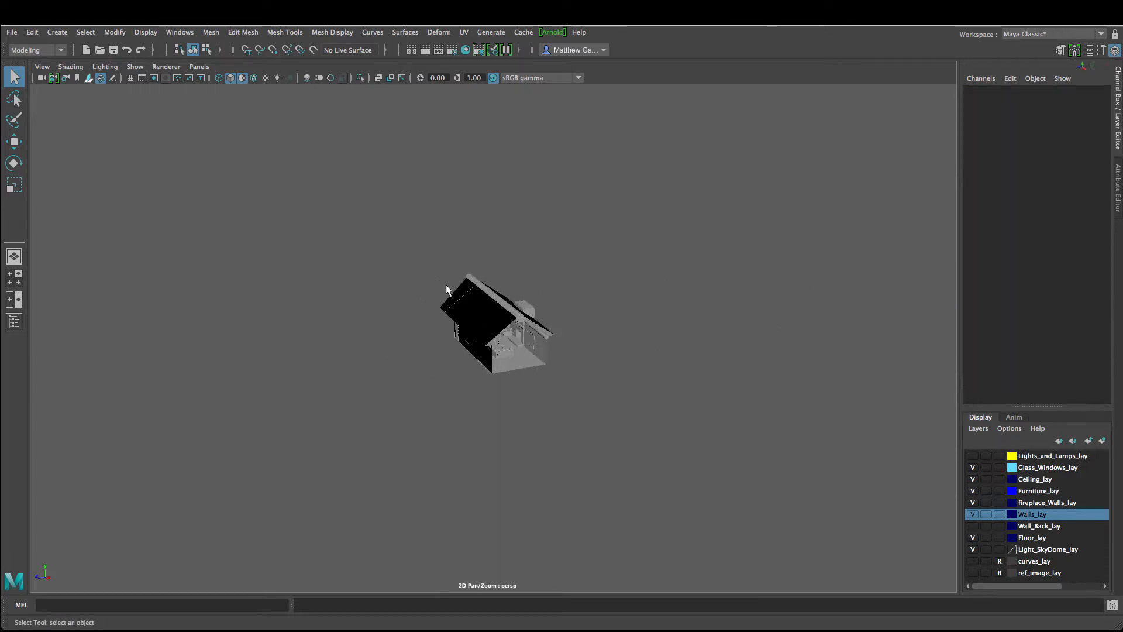
{"action": "right_click_drag", "start_coordinate": [446, 285], "coordinate": [630, 266], "text": "alt"}
{"action": "mouse_move", "coordinate": [406, 321]}
{"action": "right_mouse_down", "text": "alt"}
{"action": "mouse_move", "coordinate": [601, 324]}
{"action": "mouse_move", "coordinate": [519, 321]}
{"action": "right_mouse_up", "text": "alt"}
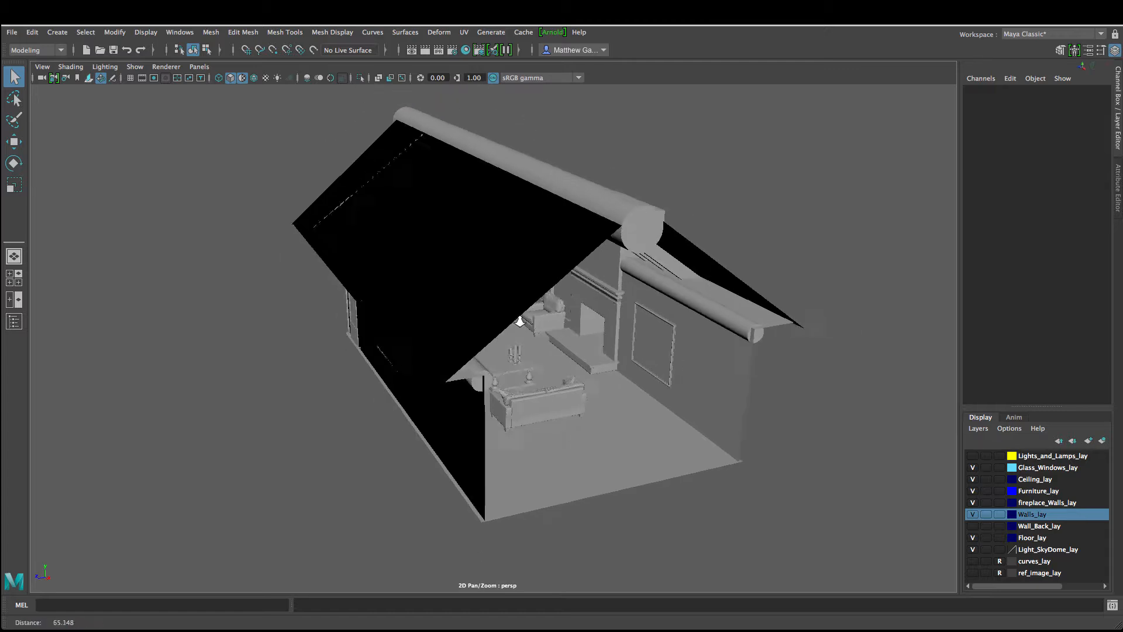
{"action": "left_click", "coordinate": [552, 32]}
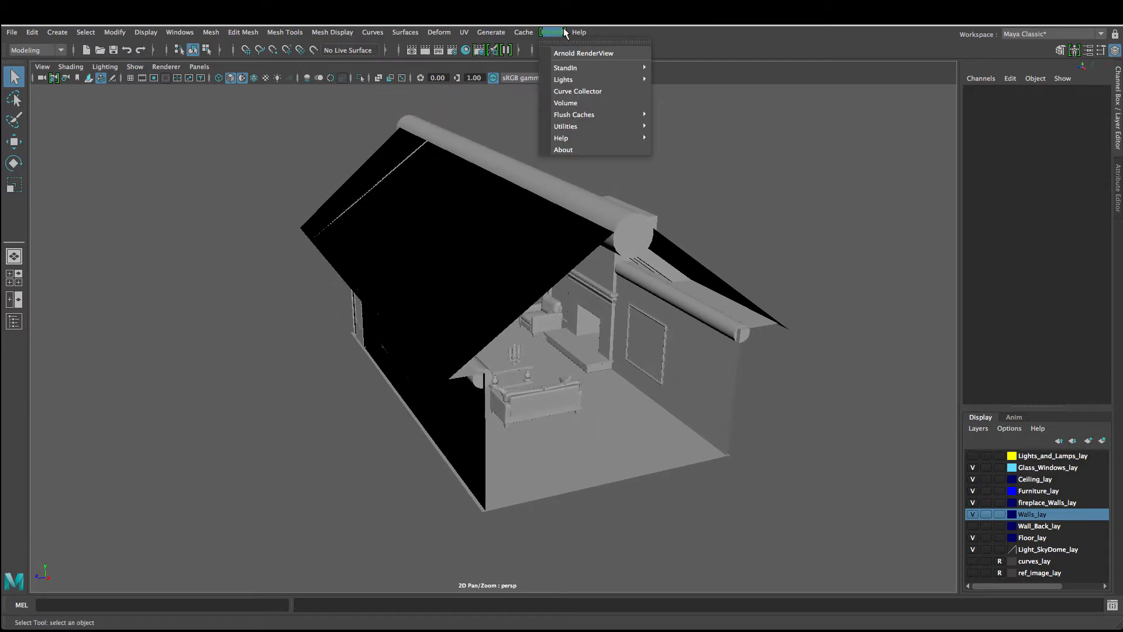
{"action": "mouse_move", "coordinate": [568, 80]}
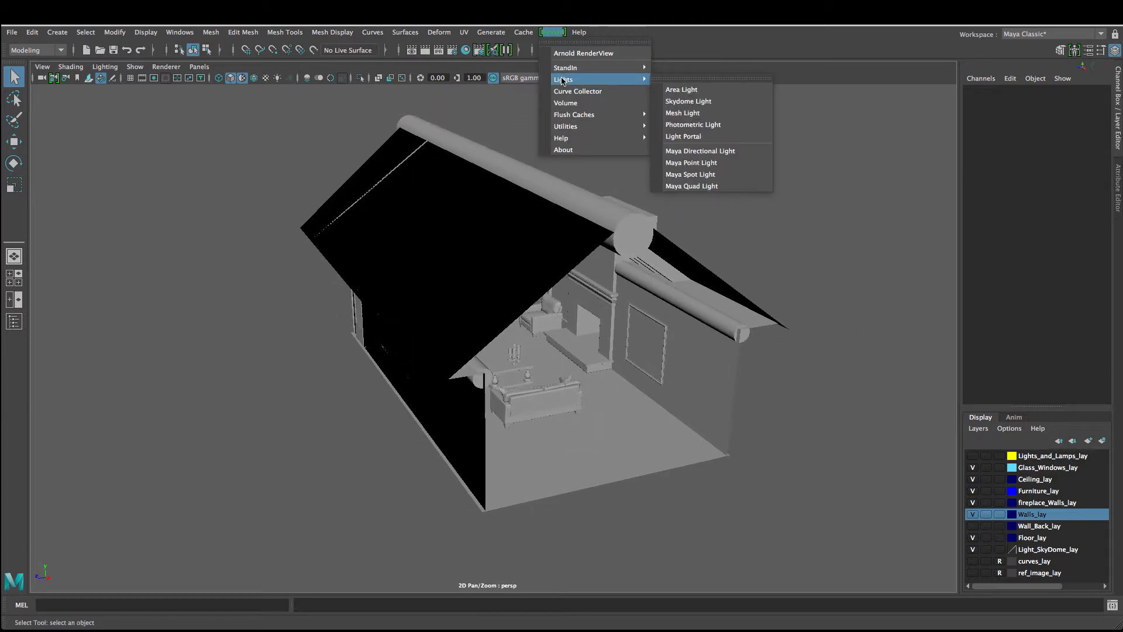
{"action": "left_click", "coordinate": [714, 101]}
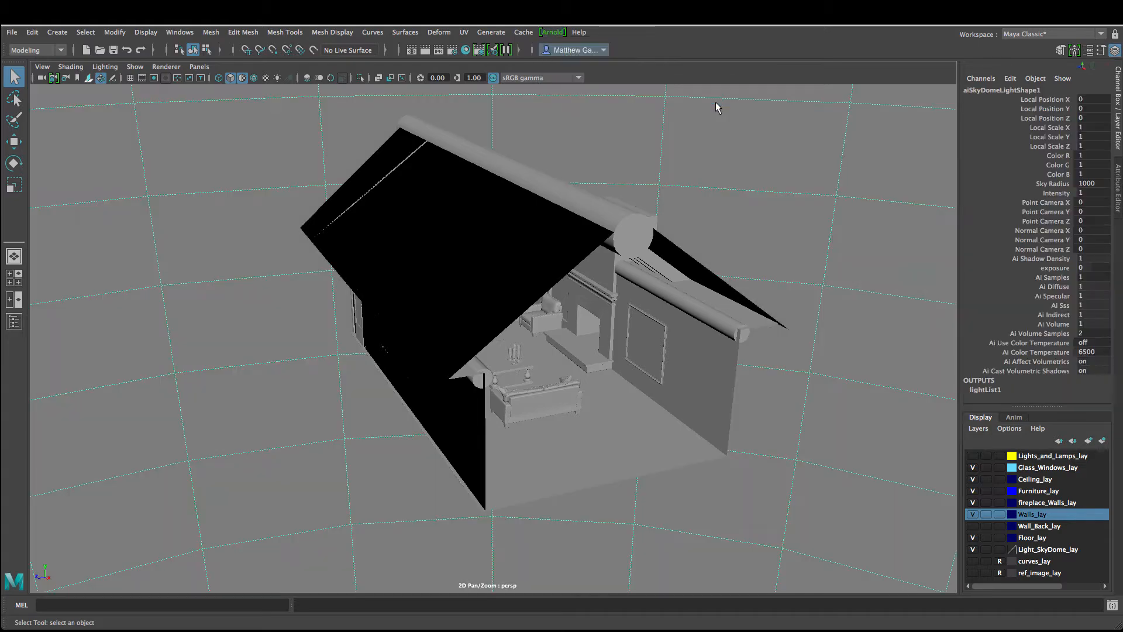
Step: Connect a File texture to the Color attribute of the new skydome light
{"action": "right_click_drag", "start_coordinate": [730, 168], "coordinate": [12, 386], "text": "alt"}
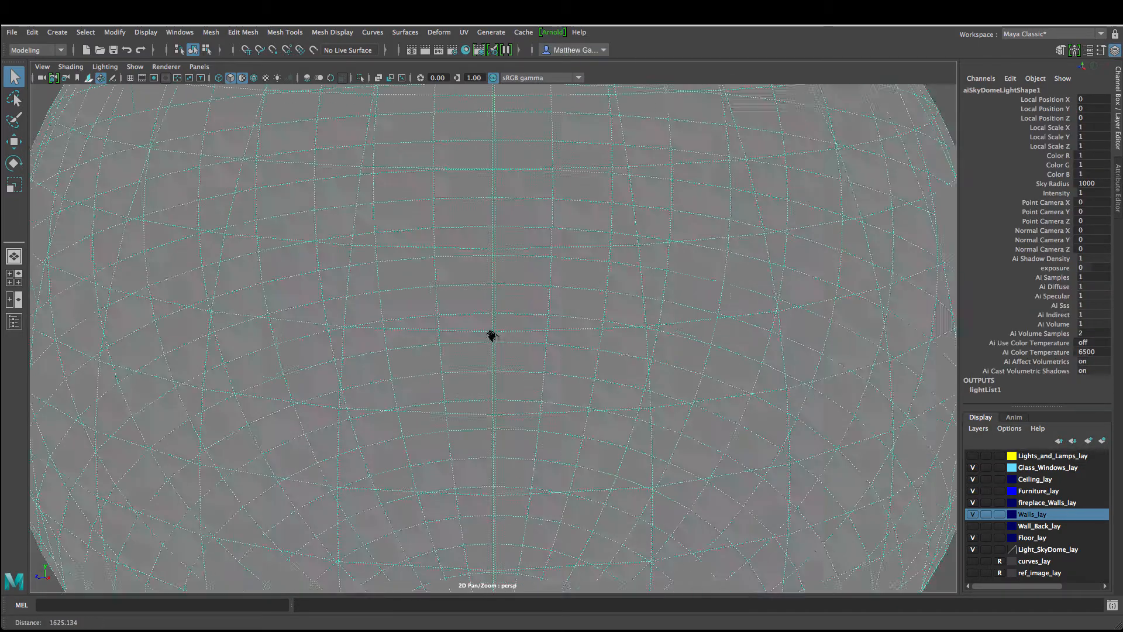
{"action": "right_click_drag", "start_coordinate": [715, 335], "coordinate": [901, 293], "text": "alt"}
{"action": "right_click_drag", "start_coordinate": [598, 334], "coordinate": [773, 299], "text": "alt"}
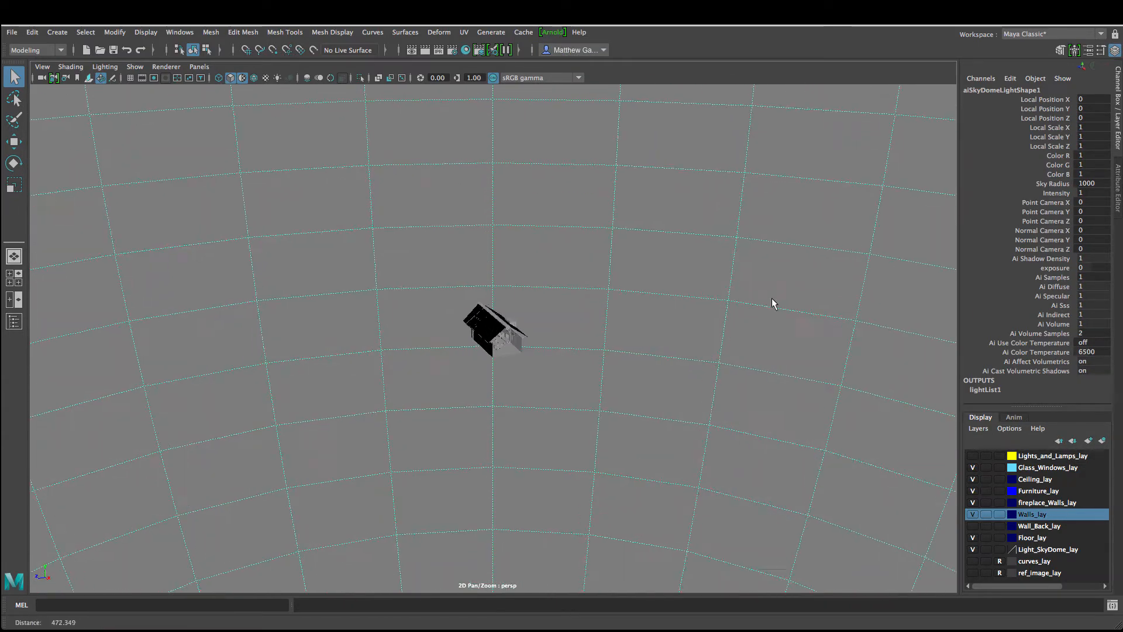
{"action": "scroll", "coordinate": [770, 286], "scroll_direction": "up", "scroll_amount": 5}
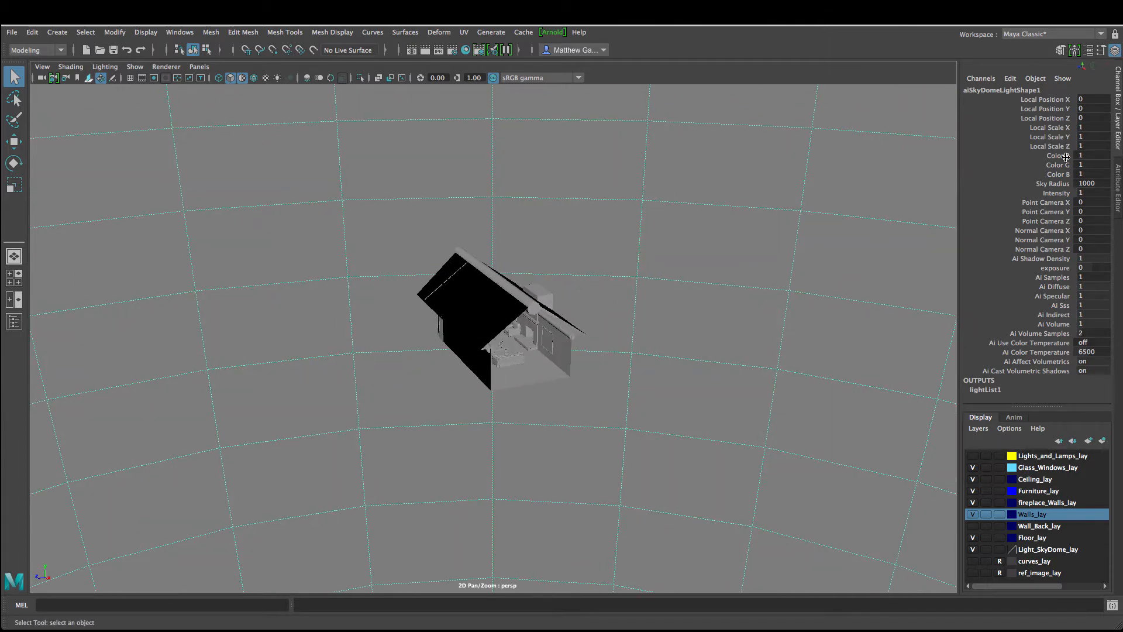
{"action": "left_click", "coordinate": [1119, 193]}
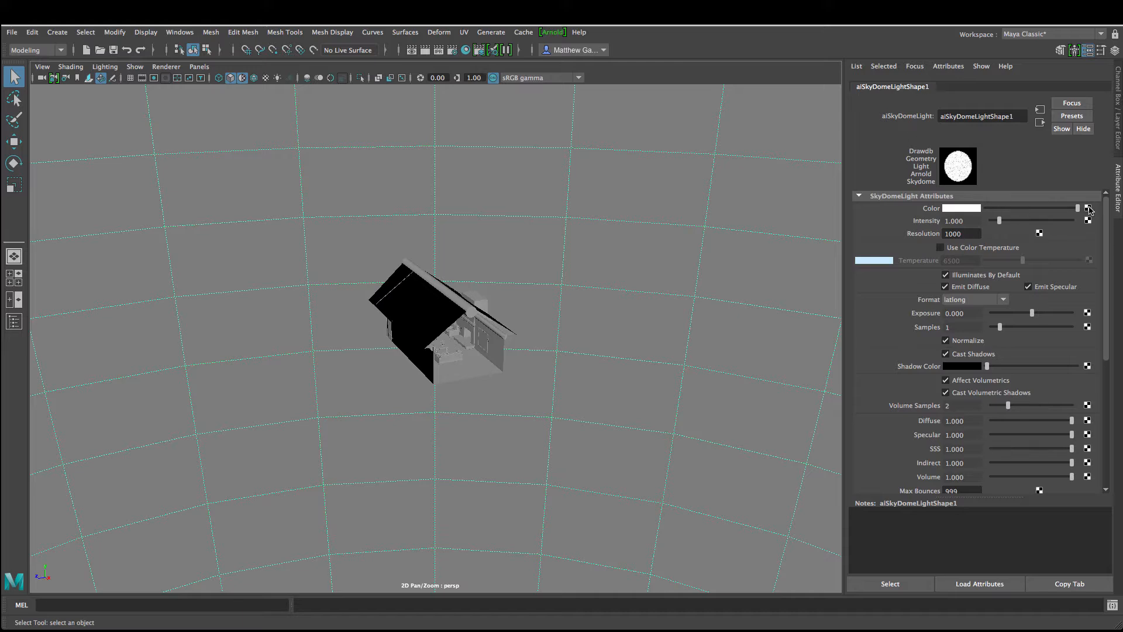
{"action": "left_click", "coordinate": [1088, 209]}
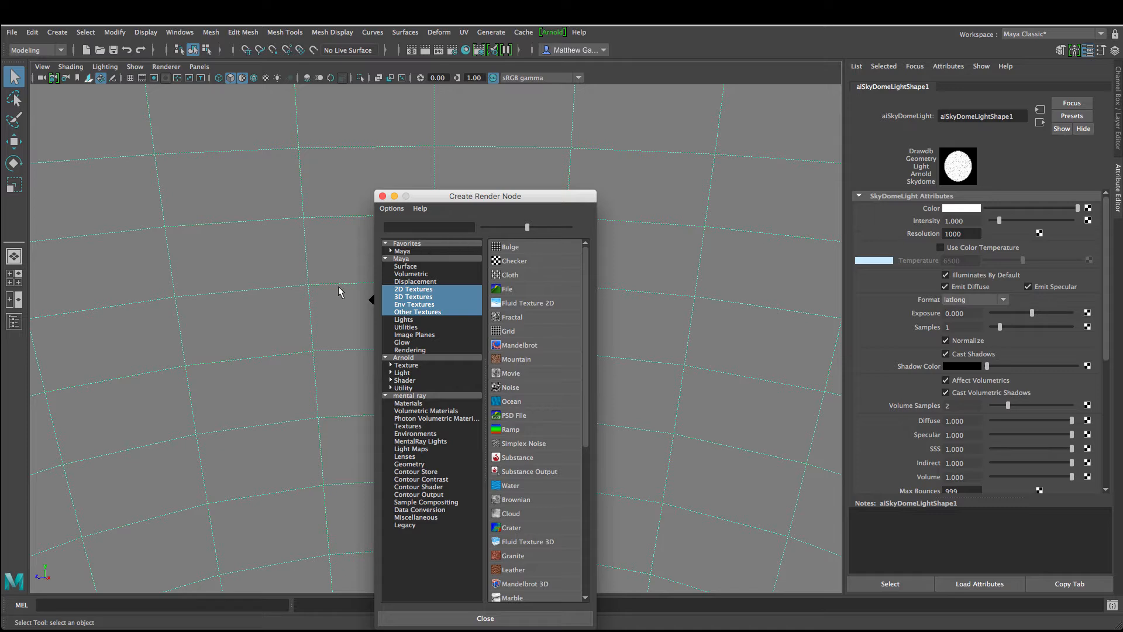
{"action": "left_click", "coordinate": [519, 287]}
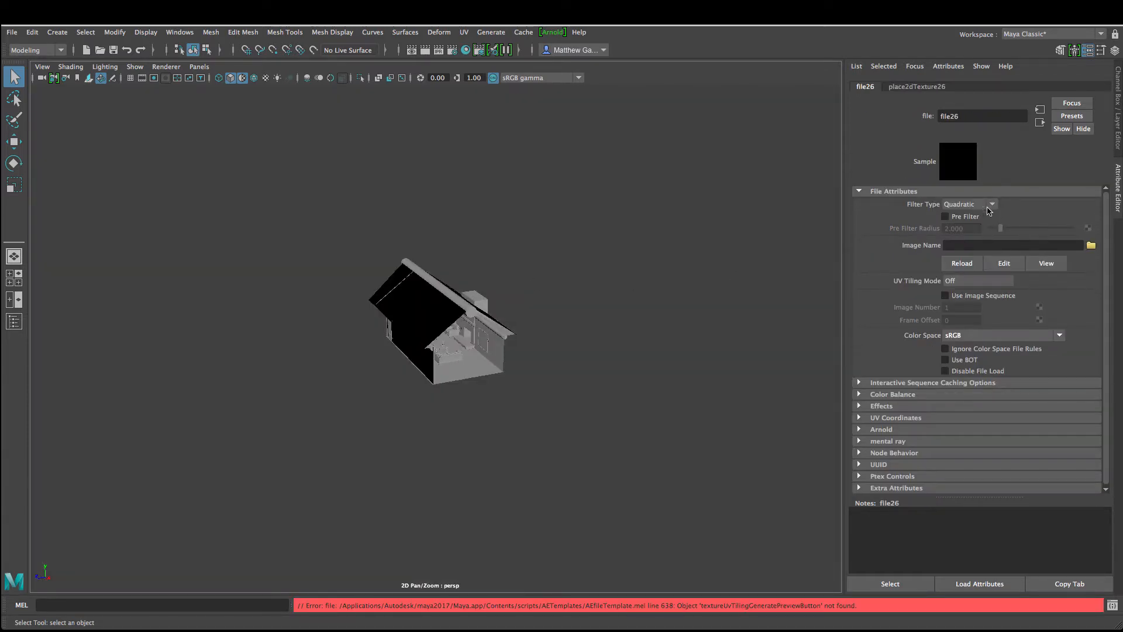
Step: Load Sierra_Madre_B_Ref.hdr from the sourceimages folder into the file texture and set its Filter Type to Off
{"action": "left_click", "coordinate": [1091, 245]}
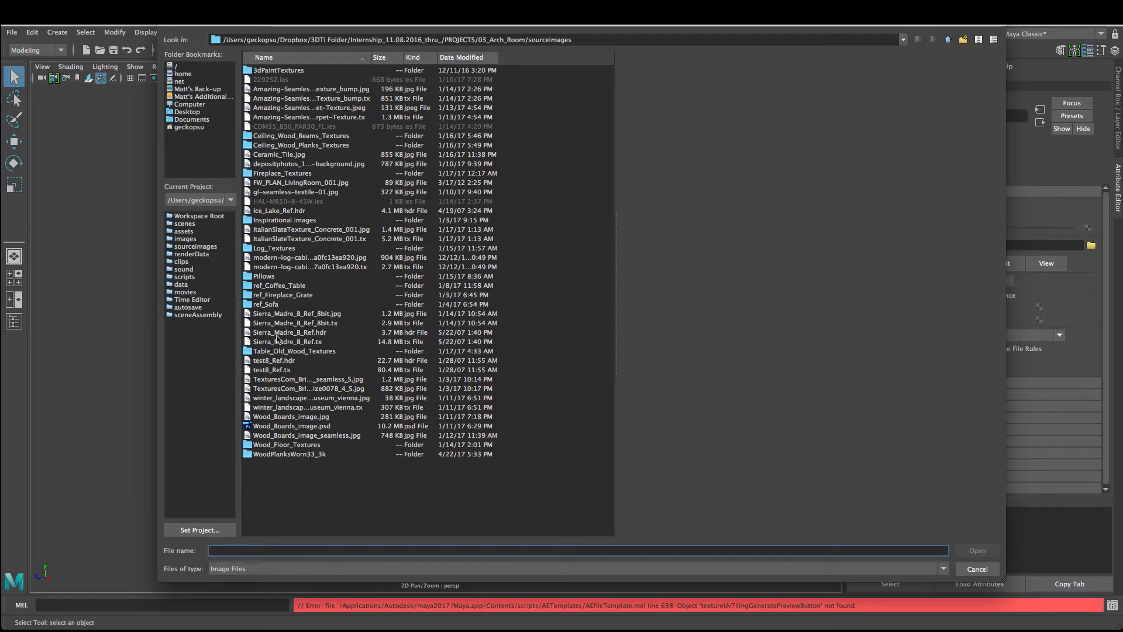
{"action": "left_click", "coordinate": [319, 333]}
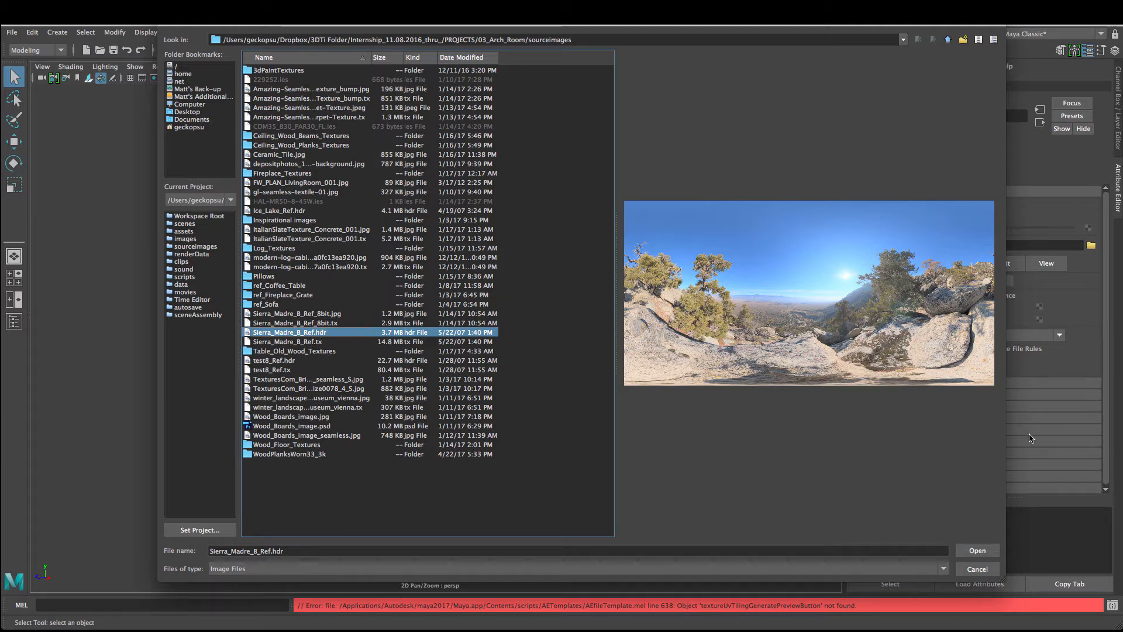
{"action": "left_click", "coordinate": [985, 551]}
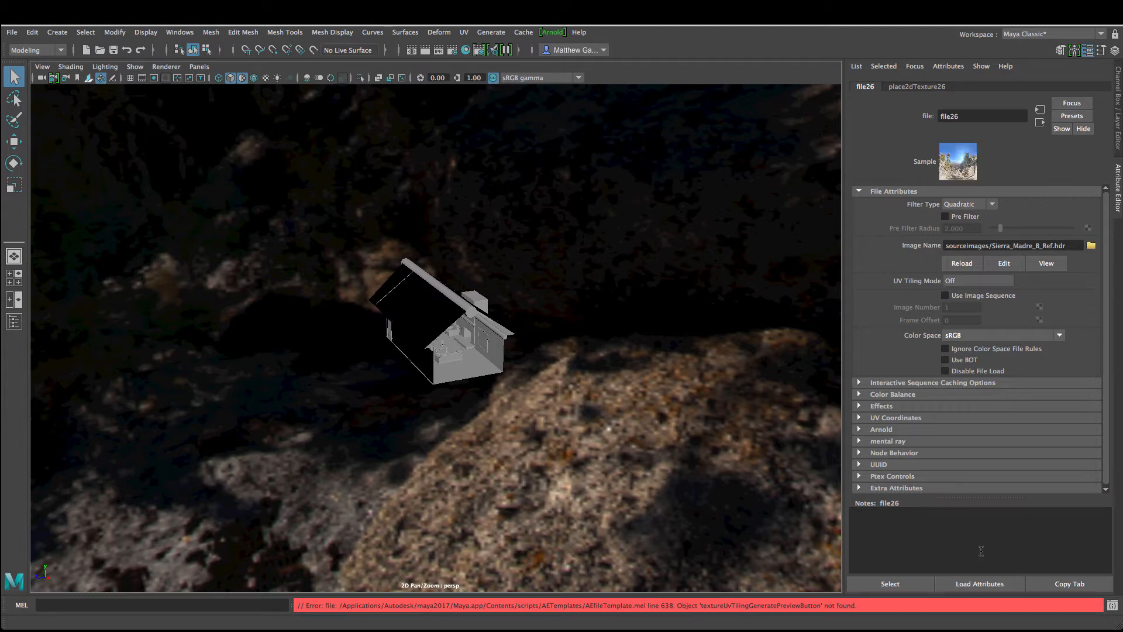
{"action": "left_click", "coordinate": [972, 203]}
{"action": "left_click", "coordinate": [969, 217]}
Step: Rotate the Arnold skydome light -60 degrees around the Y axis
{"action": "right_click_drag", "start_coordinate": [504, 280], "coordinate": [94, 369], "text": "alt"}
{"action": "left_click_drag", "start_coordinate": [514, 350], "coordinate": [468, 319], "text": "alt"}
{"action": "scroll", "coordinate": [343, 325], "scroll_direction": "up", "scroll_amount": 15}
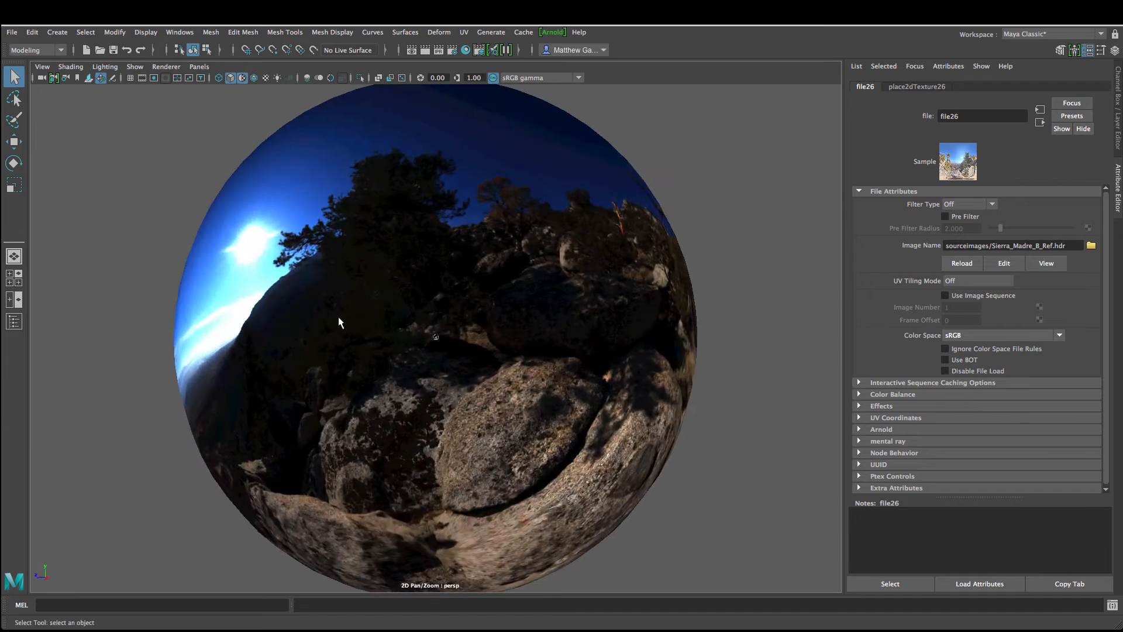
{"action": "right_click_drag", "start_coordinate": [279, 325], "coordinate": [414, 327], "text": "alt"}
{"action": "right_click_drag", "start_coordinate": [317, 331], "coordinate": [414, 346], "text": "alt"}
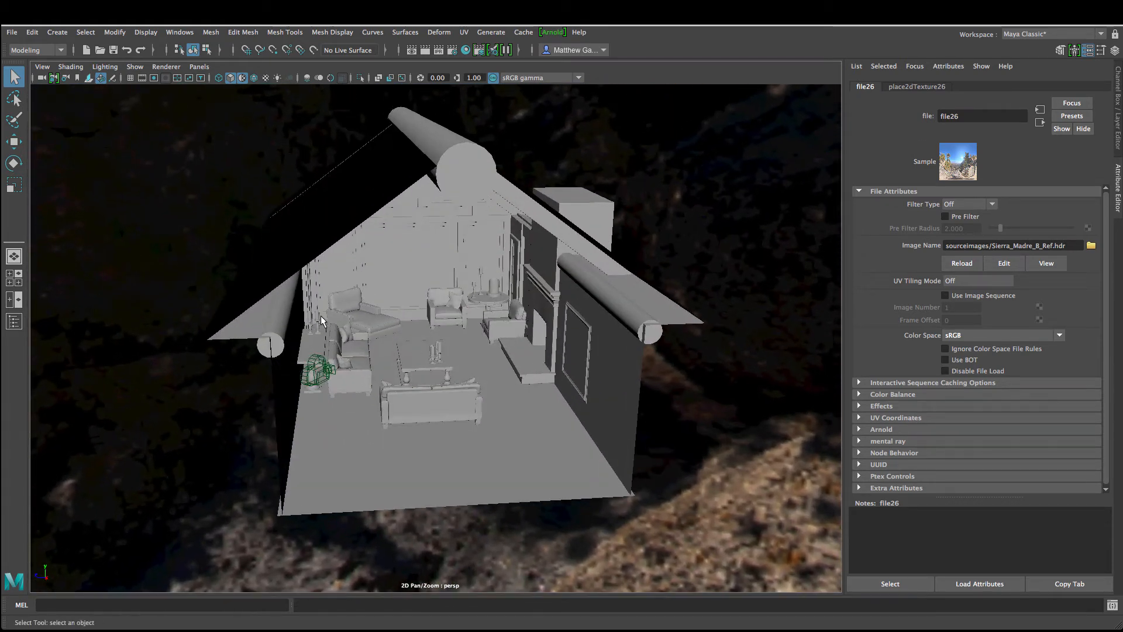
{"action": "left_click", "coordinate": [15, 326]}
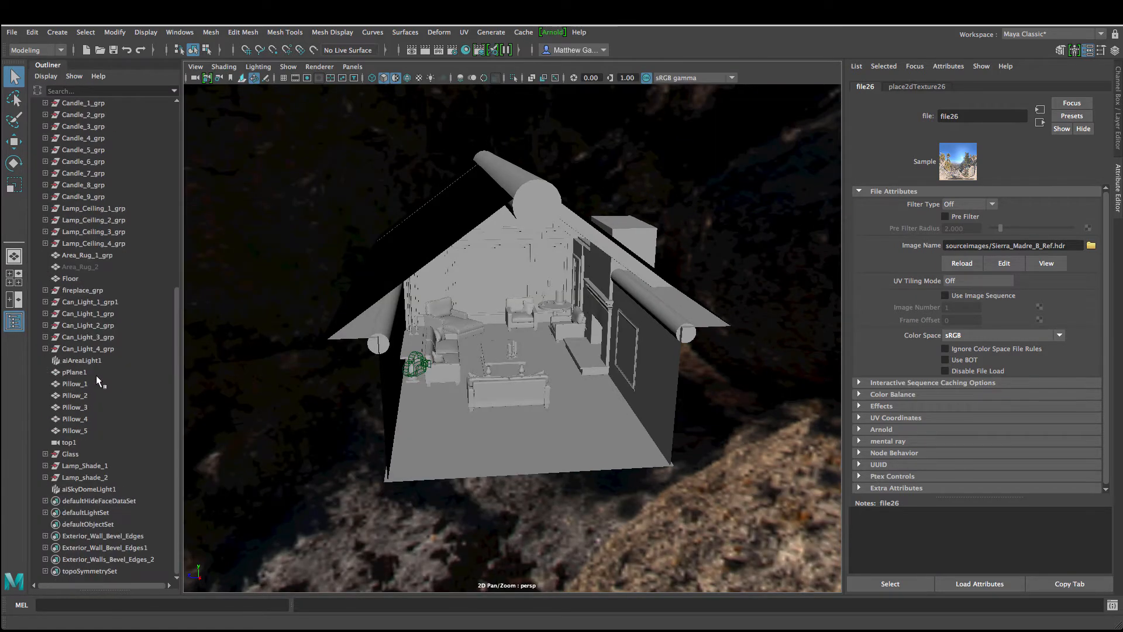
{"action": "left_click", "coordinate": [105, 489]}
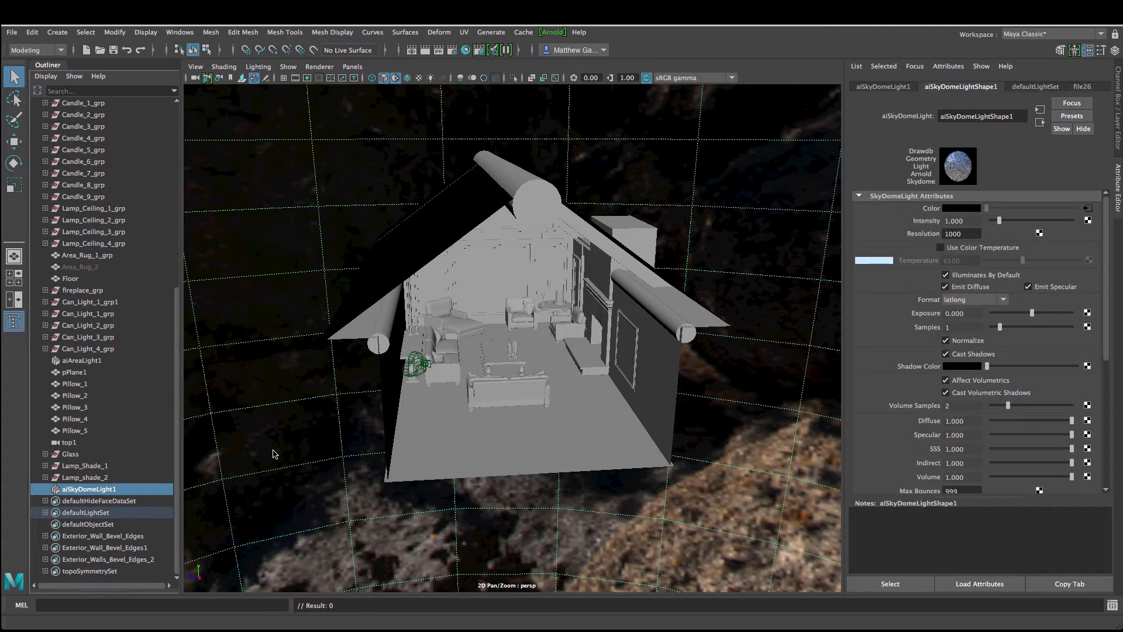
{"action": "left_click", "coordinate": [891, 87]}
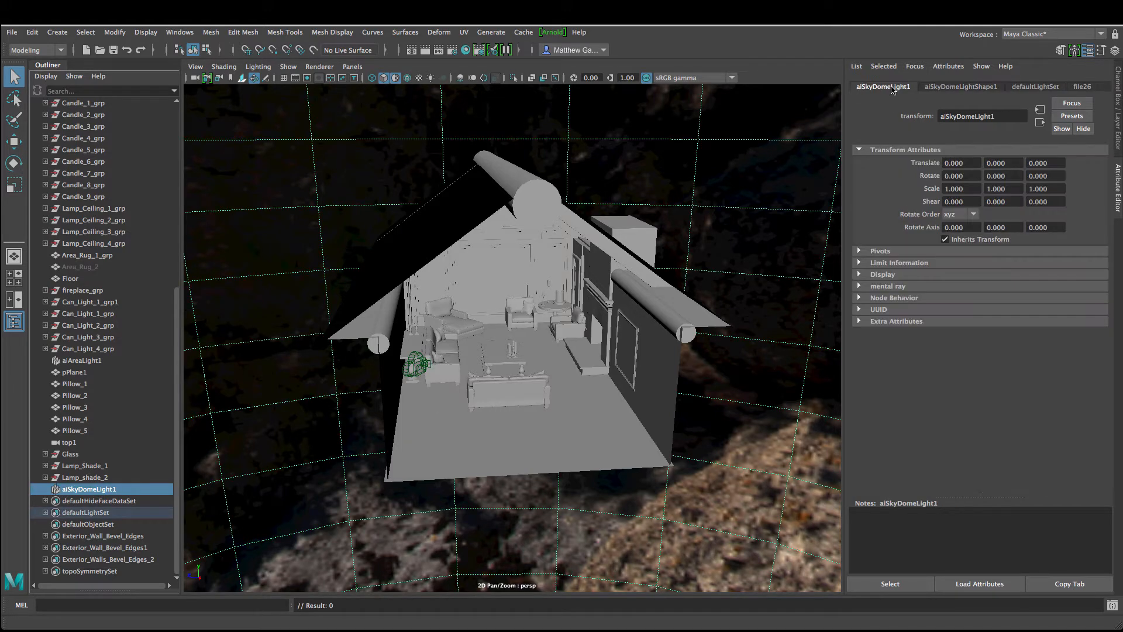
{"action": "left_click_drag", "start_coordinate": [1021, 176], "coordinate": [964, 175]}
{"action": "type", "text": "-"}
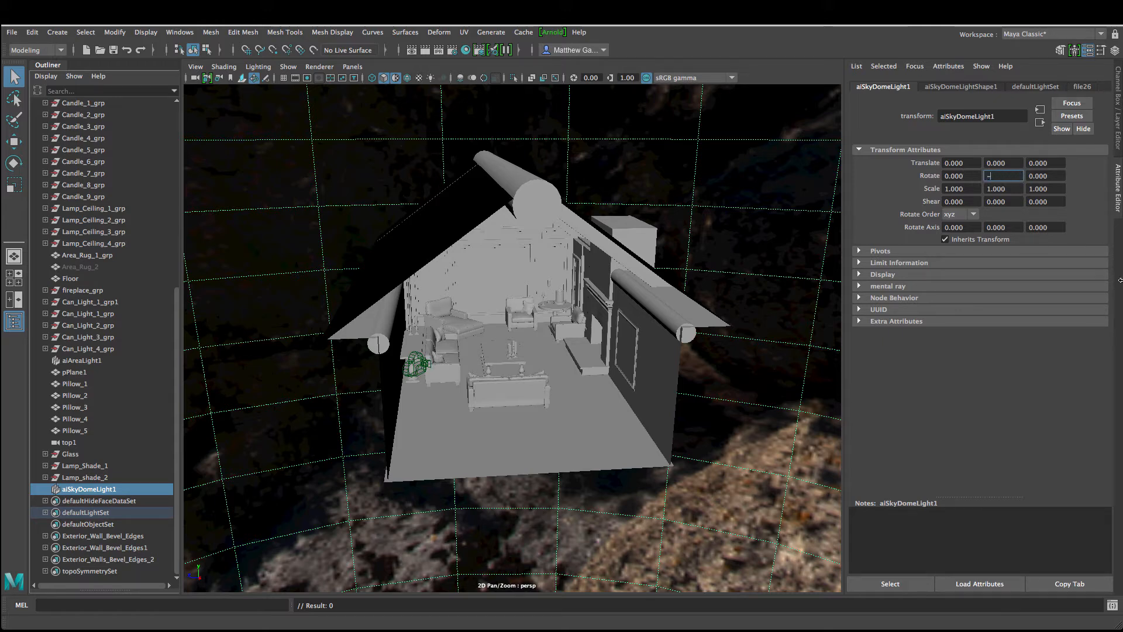
{"action": "type", "text": "60"}
{"action": "key", "text": "Return"}
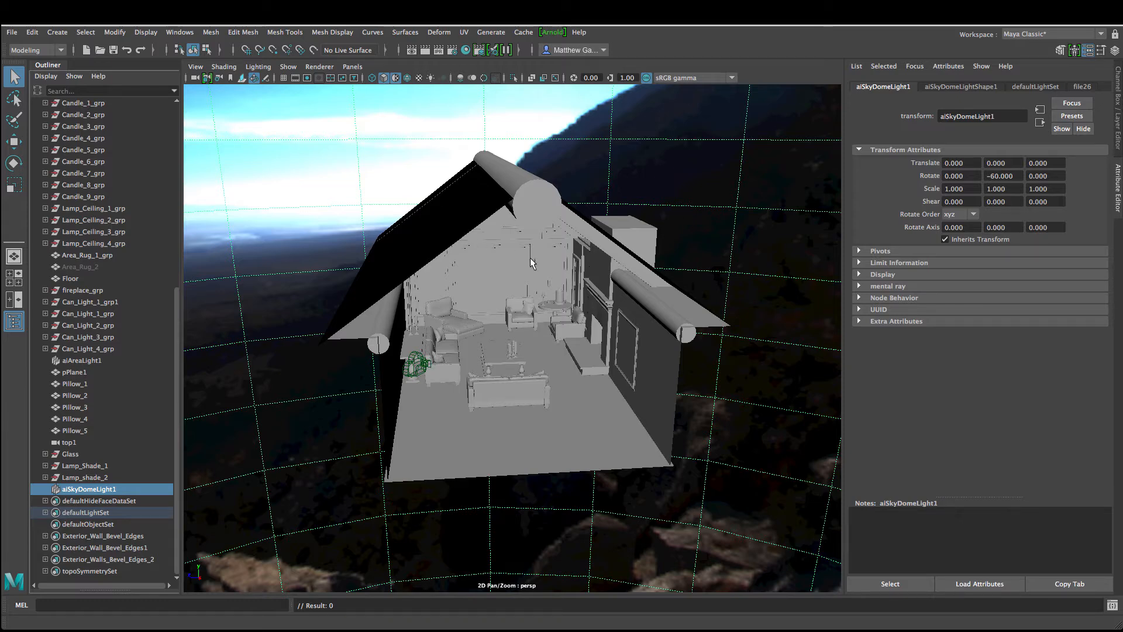
Step: Look through the Render_cam camera and hide the display layer covering the window openings
{"action": "left_click_drag", "start_coordinate": [506, 291], "coordinate": [493, 270], "text": "alt"}
{"action": "right_click_drag", "start_coordinate": [607, 241], "coordinate": [343, 269], "text": "alt"}
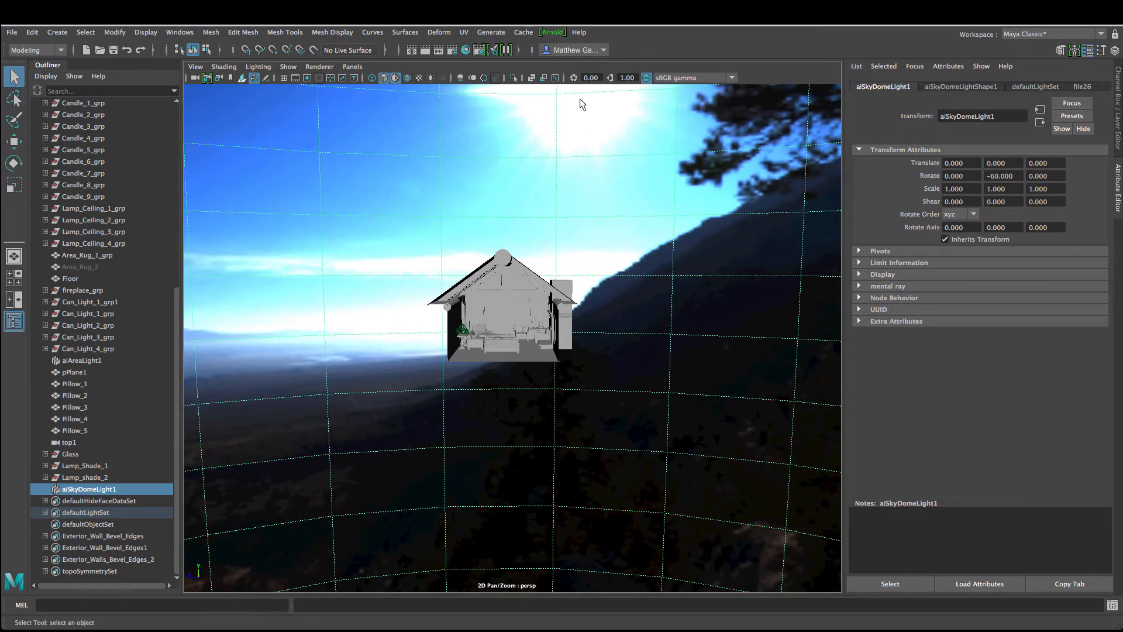
{"action": "left_click_drag", "start_coordinate": [485, 169], "coordinate": [487, 171], "text": "alt"}
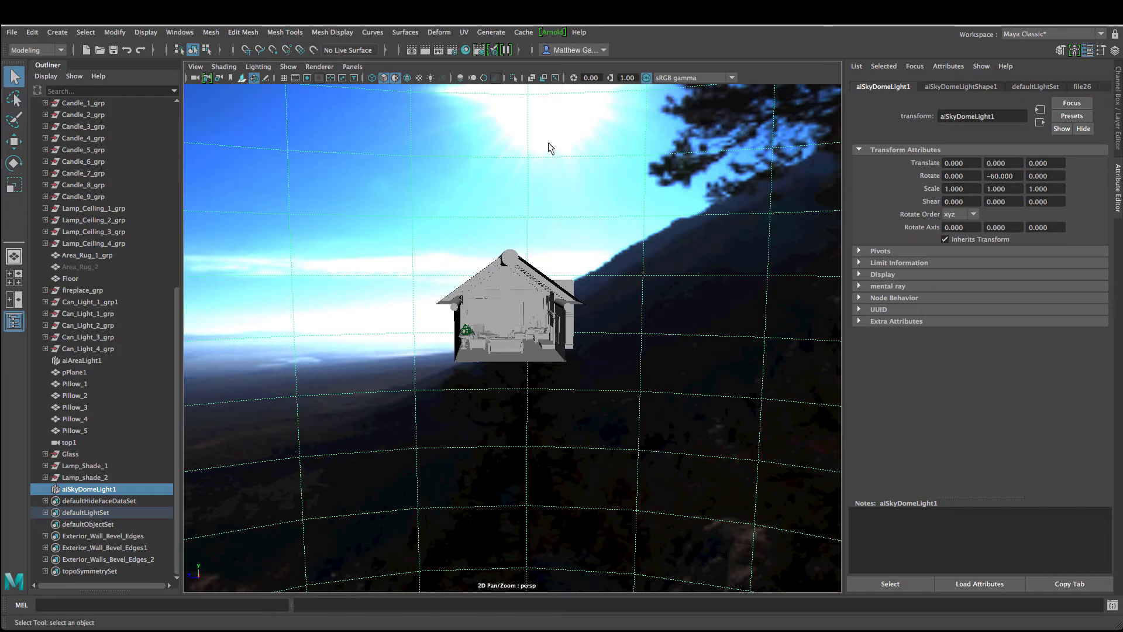
{"action": "left_click_drag", "start_coordinate": [487, 289], "coordinate": [527, 290], "text": "alt"}
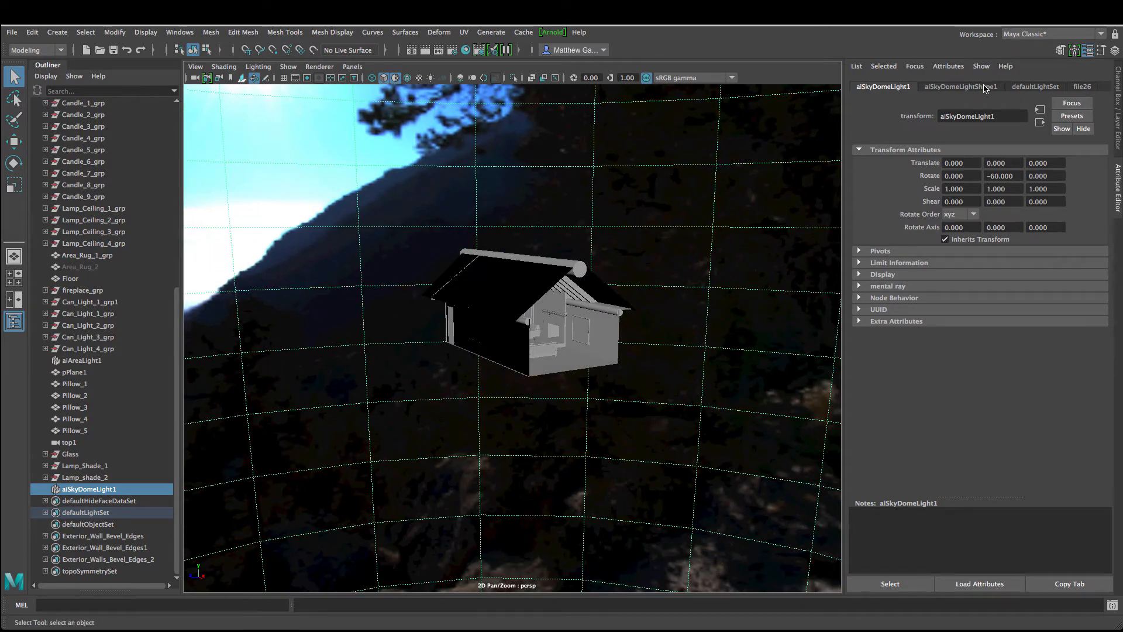
{"action": "right_click_drag", "start_coordinate": [351, 362], "coordinate": [675, 322], "text": "alt"}
{"action": "right_click_drag", "start_coordinate": [550, 330], "coordinate": [652, 316], "text": "alt"}
{"action": "left_click_drag", "start_coordinate": [651, 316], "coordinate": [589, 318], "text": "alt"}
{"action": "left_click", "coordinate": [353, 67]}
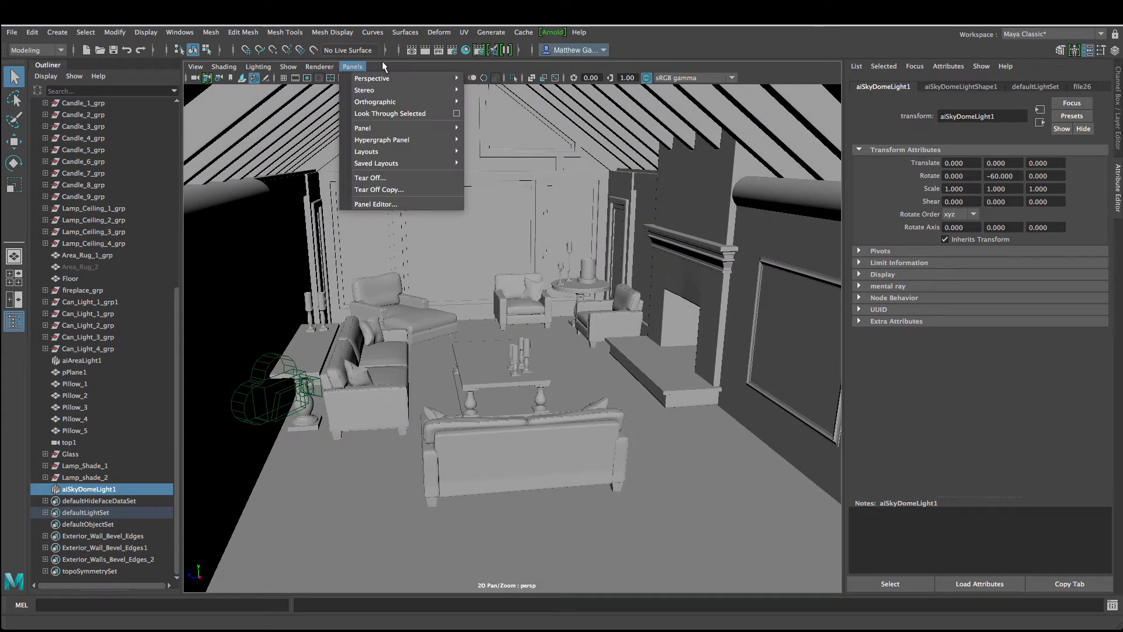
{"action": "mouse_move", "coordinate": [380, 106]}
{"action": "mouse_move", "coordinate": [377, 78]}
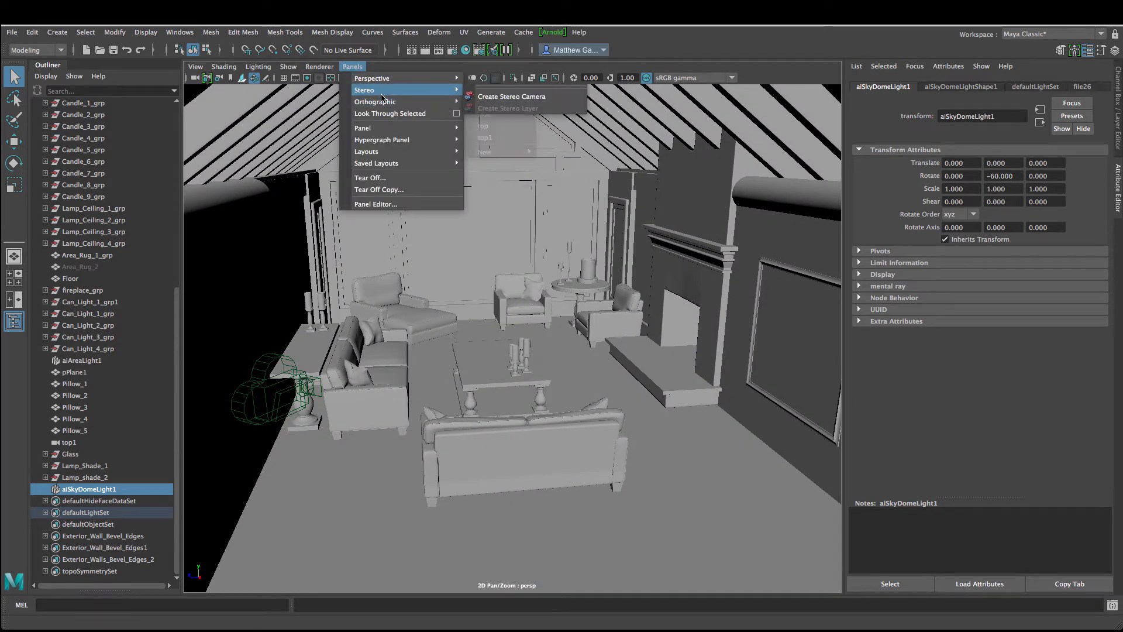
{"action": "left_click", "coordinate": [500, 78]}
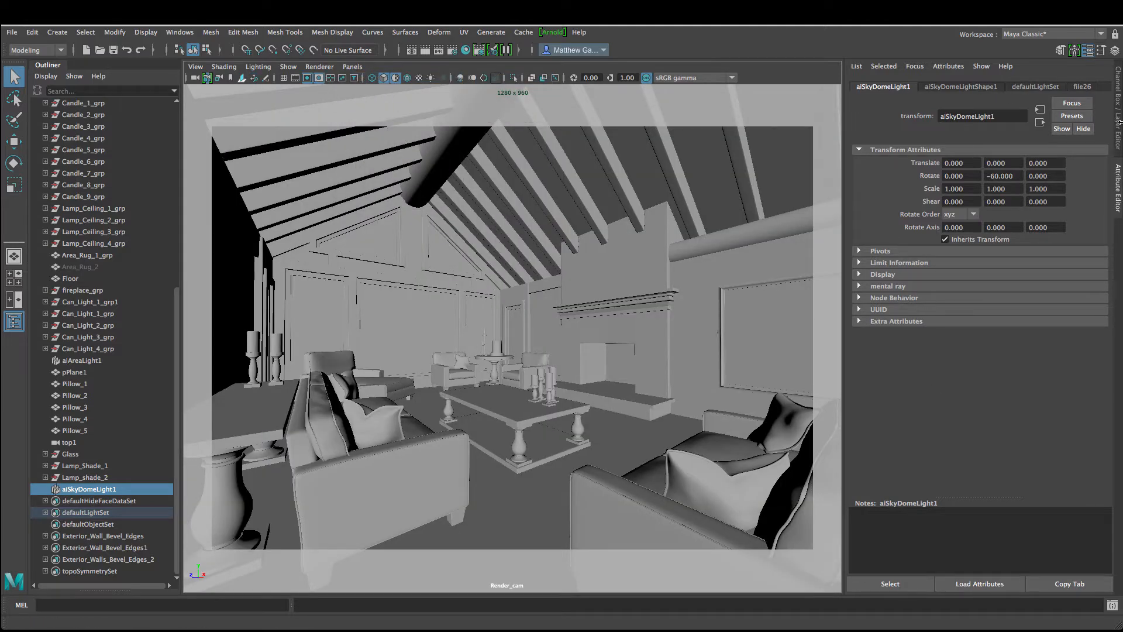
{"action": "left_click", "coordinate": [1118, 123]}
{"action": "left_click", "coordinate": [973, 467]}
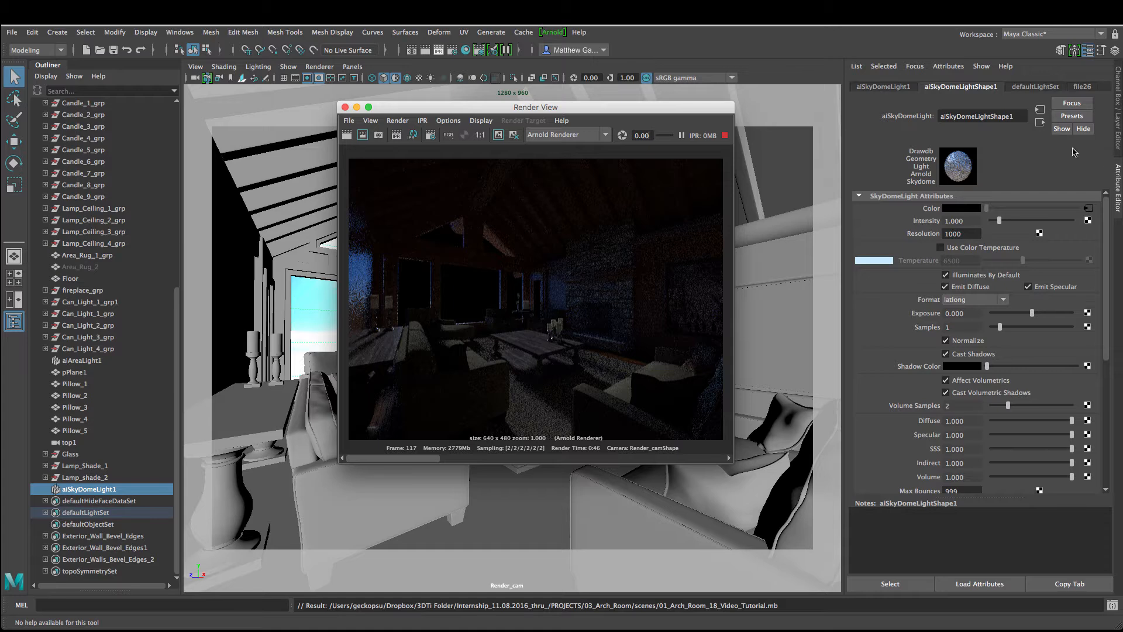
Step: Set the skydome light's Samples to 2 and pause the interactive render
{"action": "left_click", "coordinate": [987, 87]}
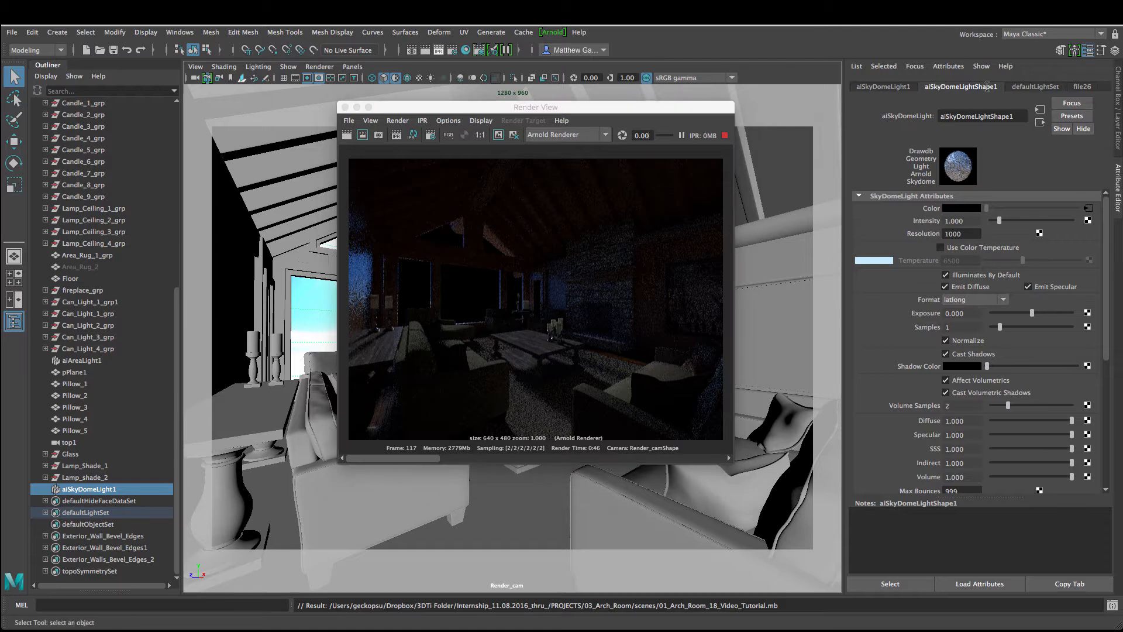
{"action": "double_click", "coordinate": [965, 220]}
{"action": "left_click", "coordinate": [960, 328]}
{"action": "type", "text": "2"}
{"action": "key", "text": "Tab"}
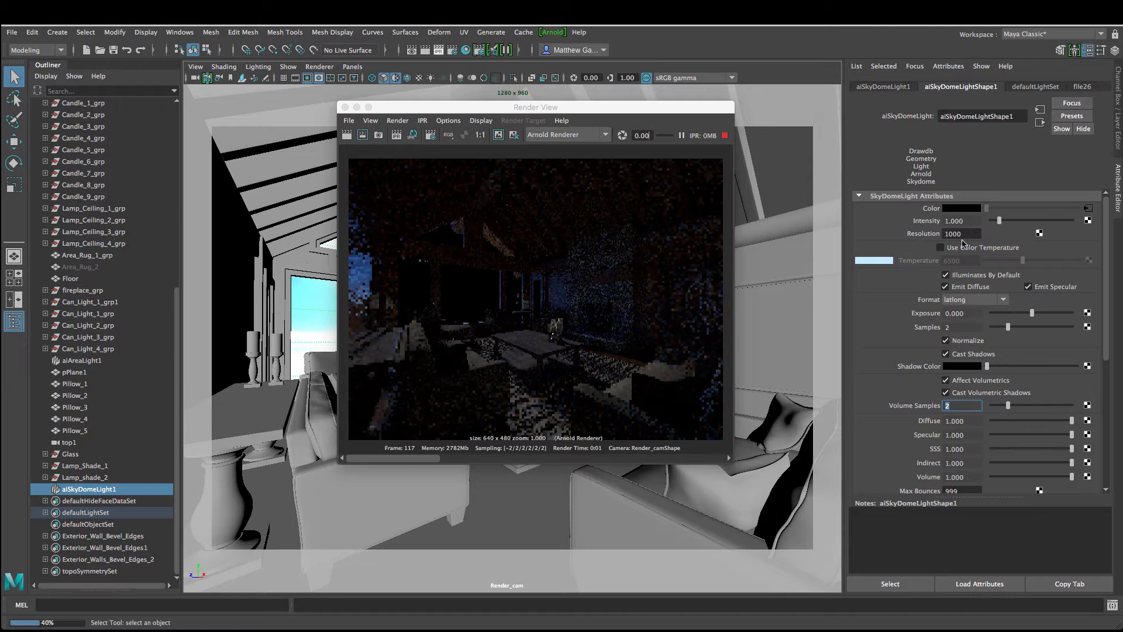
{"action": "left_click", "coordinate": [682, 135]}
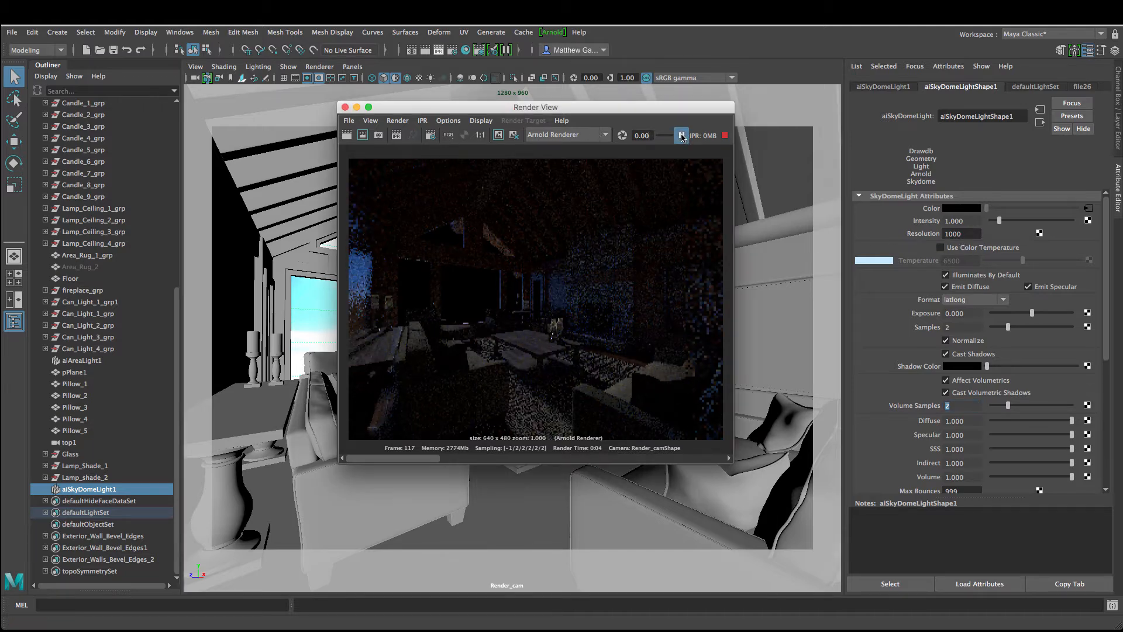
Step: Set the skydome light's Intensity to 10
{"action": "left_click", "coordinate": [969, 220]}
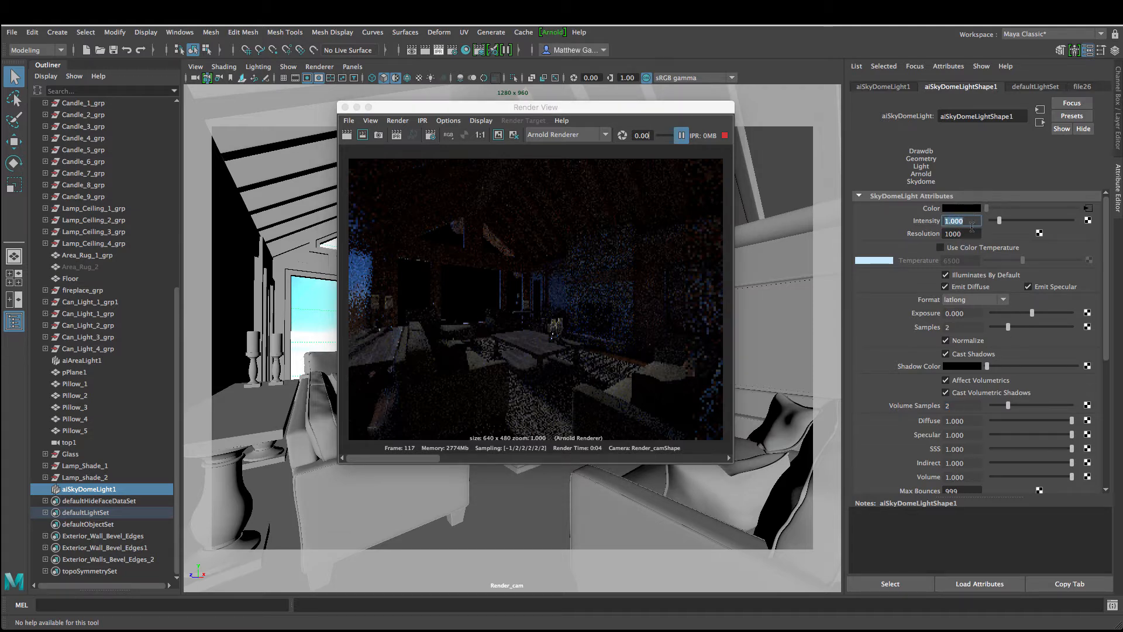
{"action": "type", "text": "2"}
{"action": "type", "text": "10"}
{"action": "key", "text": "Tab"}
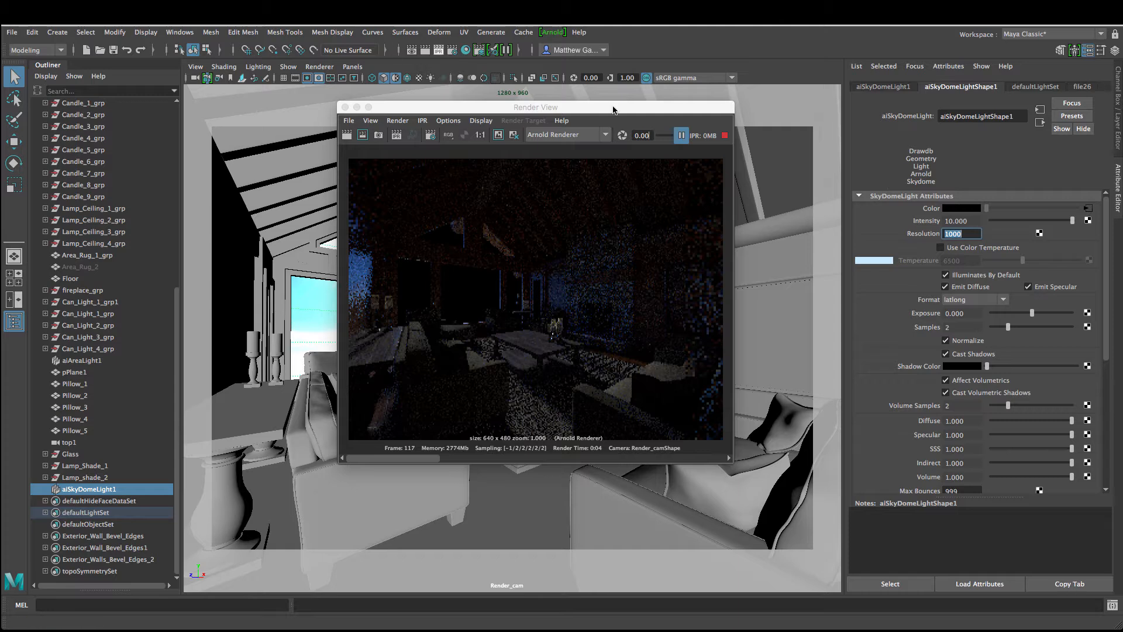
Step: Rerun the interactive render to check the room's brightness, and pause it
{"action": "left_click", "coordinate": [493, 443]}
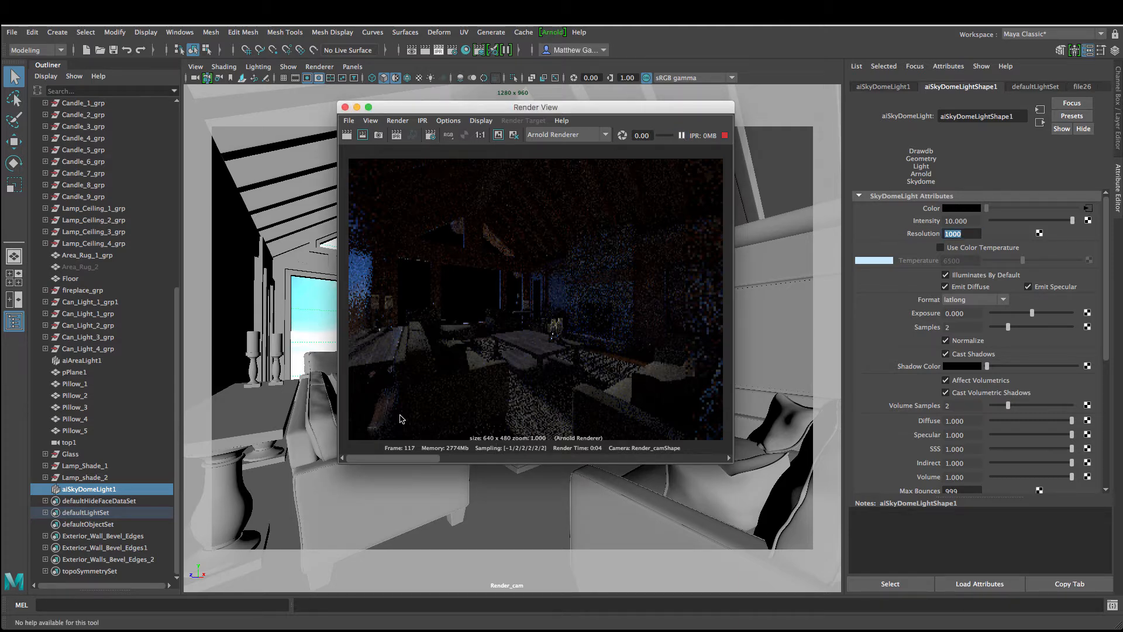
{"action": "left_click", "coordinate": [396, 134]}
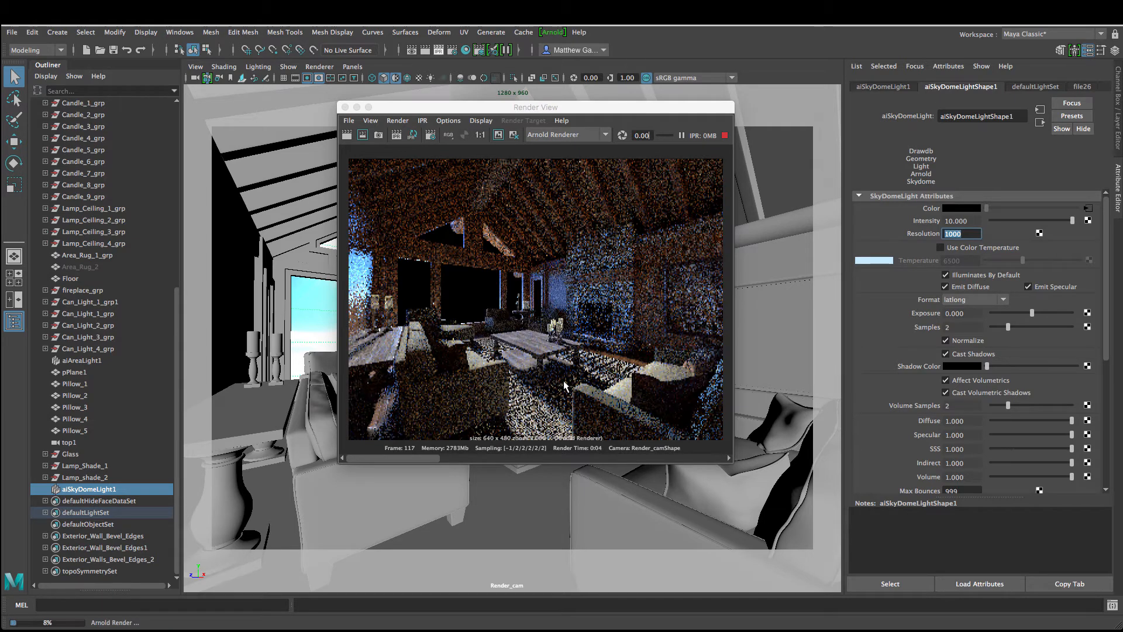
{"action": "left_click", "coordinate": [682, 136]}
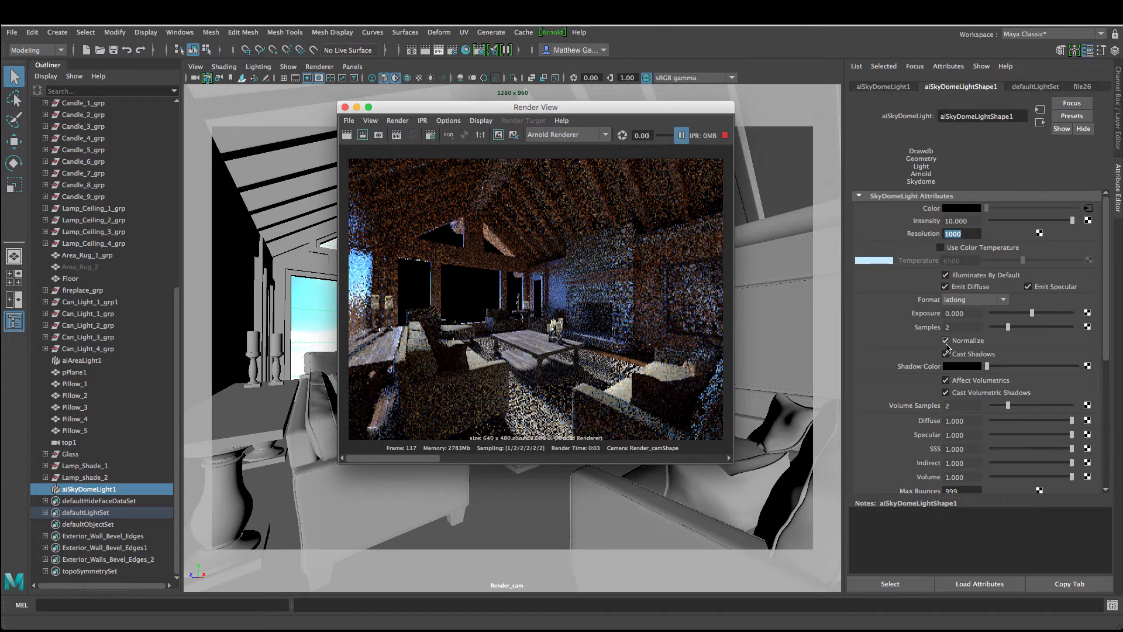
Step: Switch to Finder and check the pixel dimensions of Sierra_Madre_B_Ref.hdr in the sourceimages folder
{"action": "left_click", "coordinate": [965, 232]}
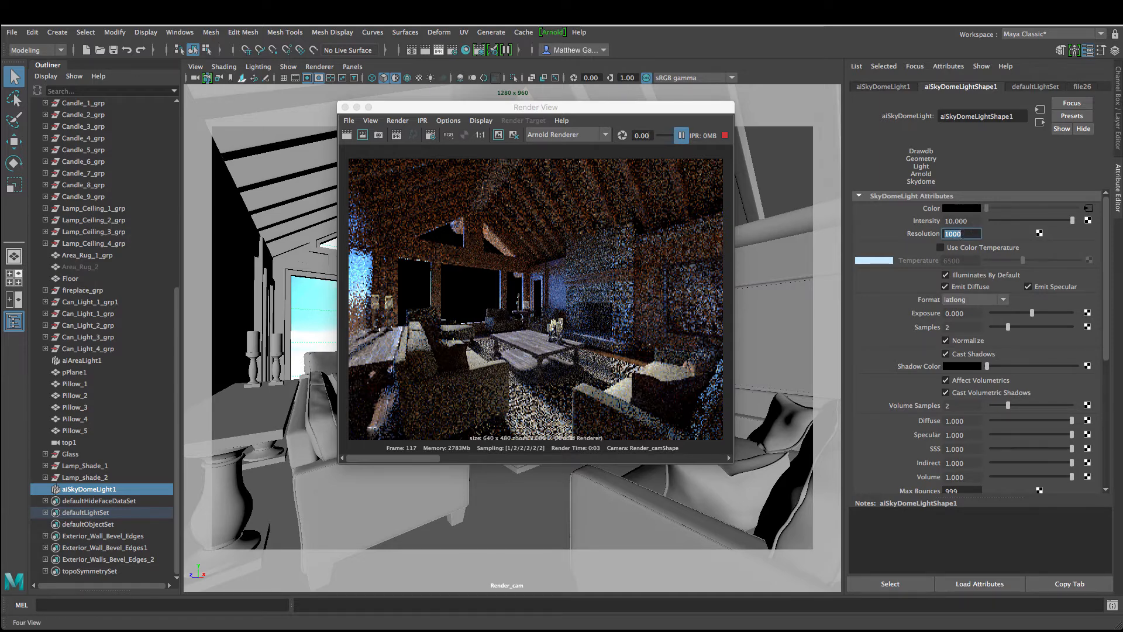
{"action": "left_click", "coordinate": [16, 71]}
{"action": "left_click_drag", "start_coordinate": [567, 150], "coordinate": [516, 67]}
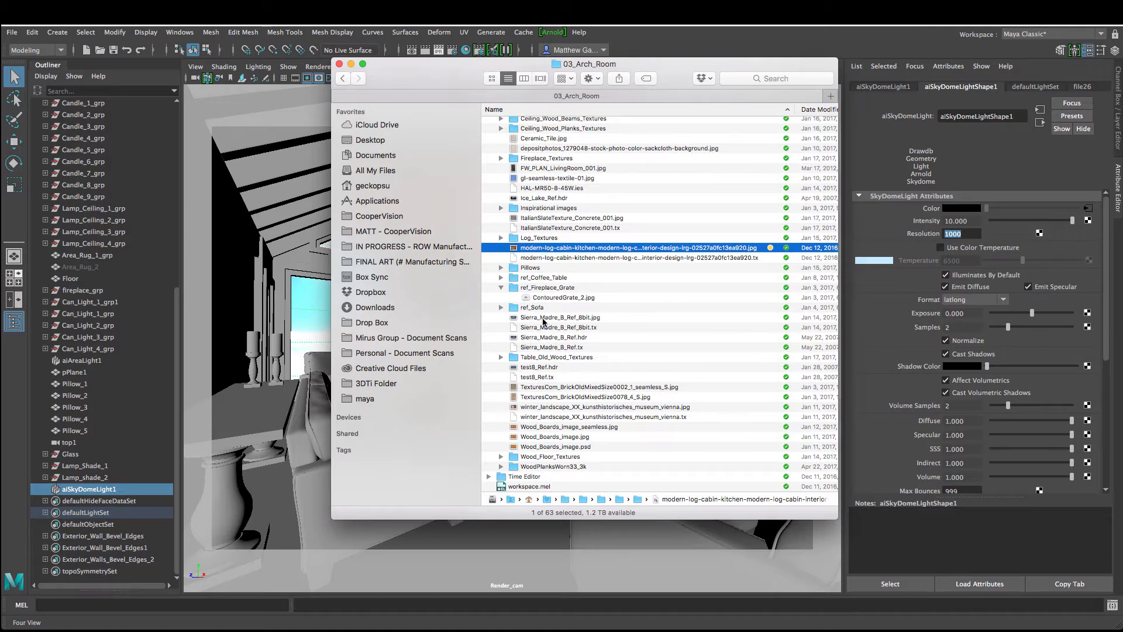
{"action": "left_click", "coordinate": [544, 319]}
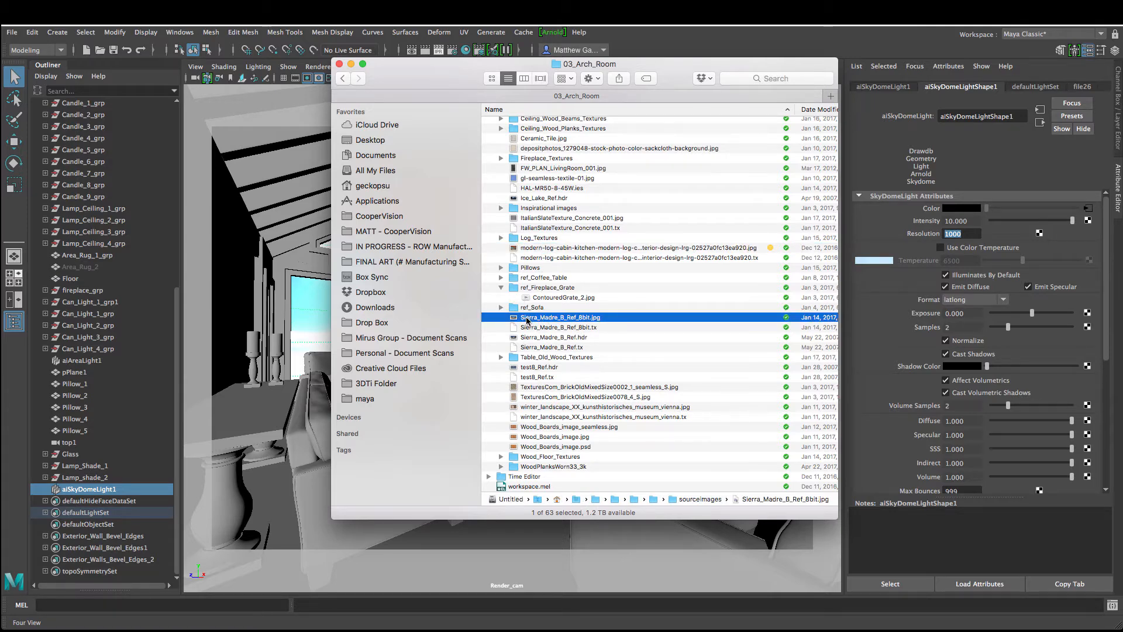
{"action": "left_click", "coordinate": [564, 337]}
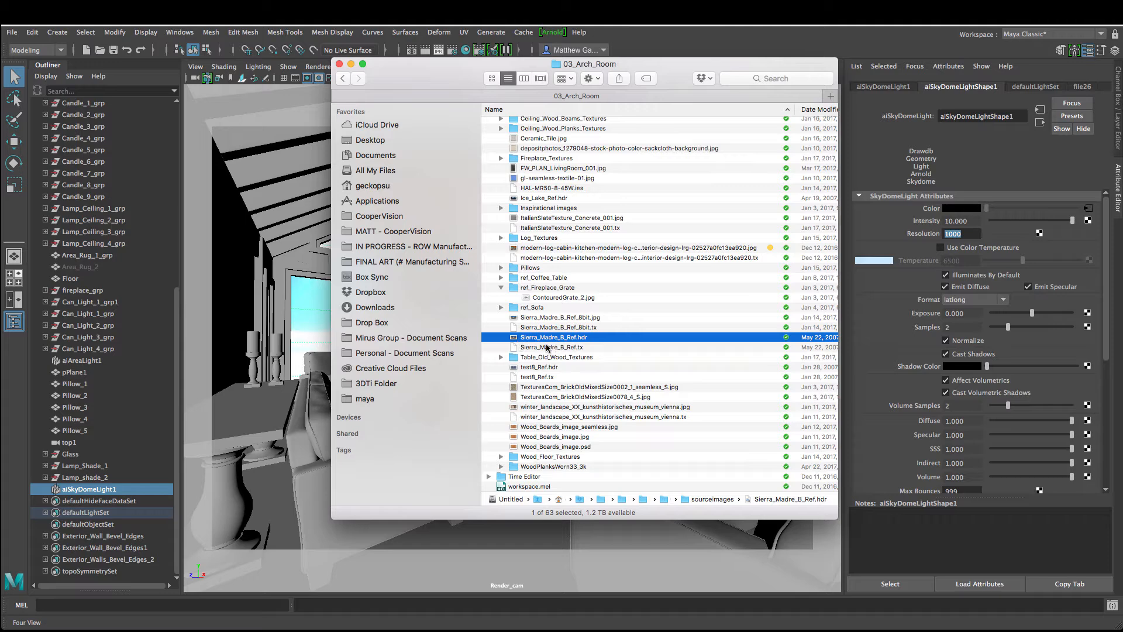
{"action": "key", "text": "super+i"}
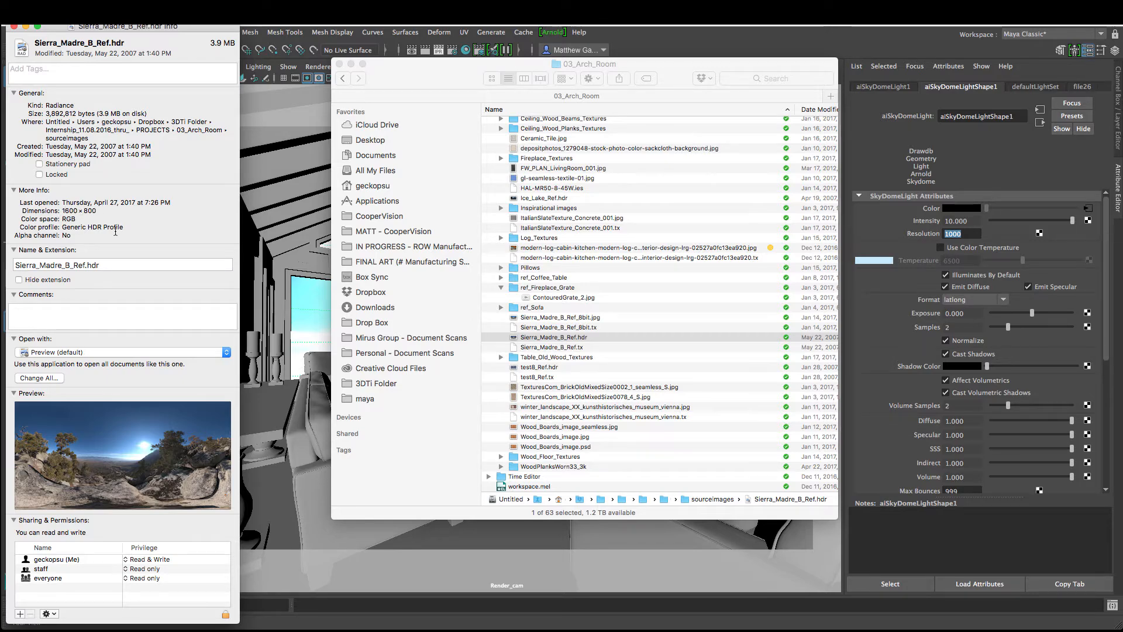
{"action": "left_click", "coordinate": [13, 26]}
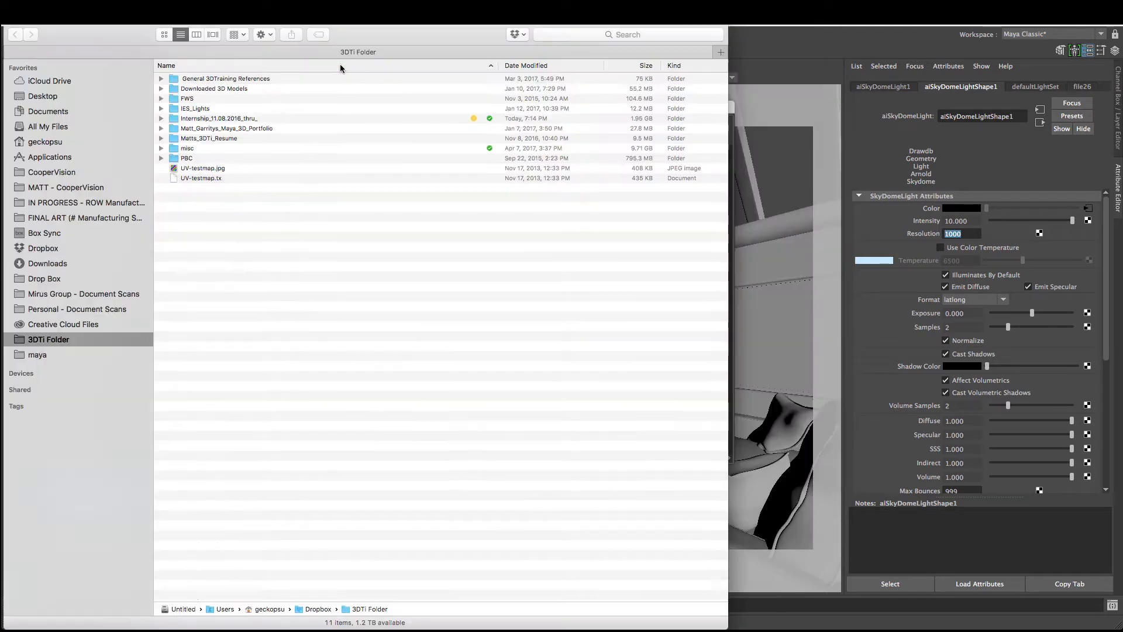
{"action": "left_click", "coordinate": [340, 65]}
Step: Set the skydome light's Resolution to 1600 and resume the interactive render
{"action": "left_click", "coordinate": [974, 238]}
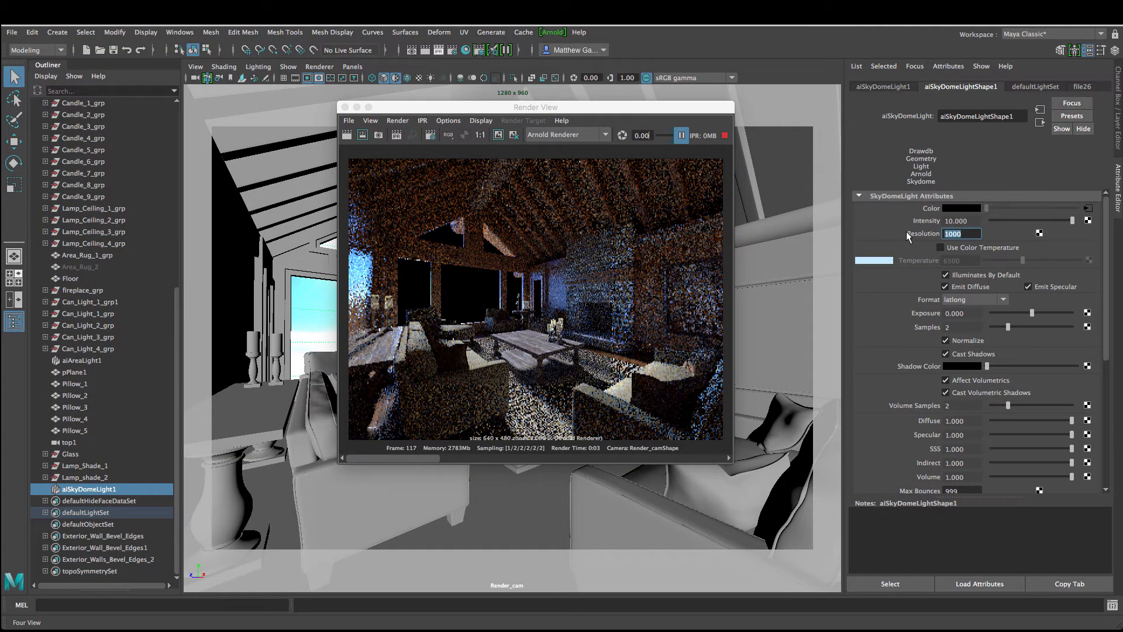
{"action": "type", "text": "1600"}
{"action": "key", "text": "Tab"}
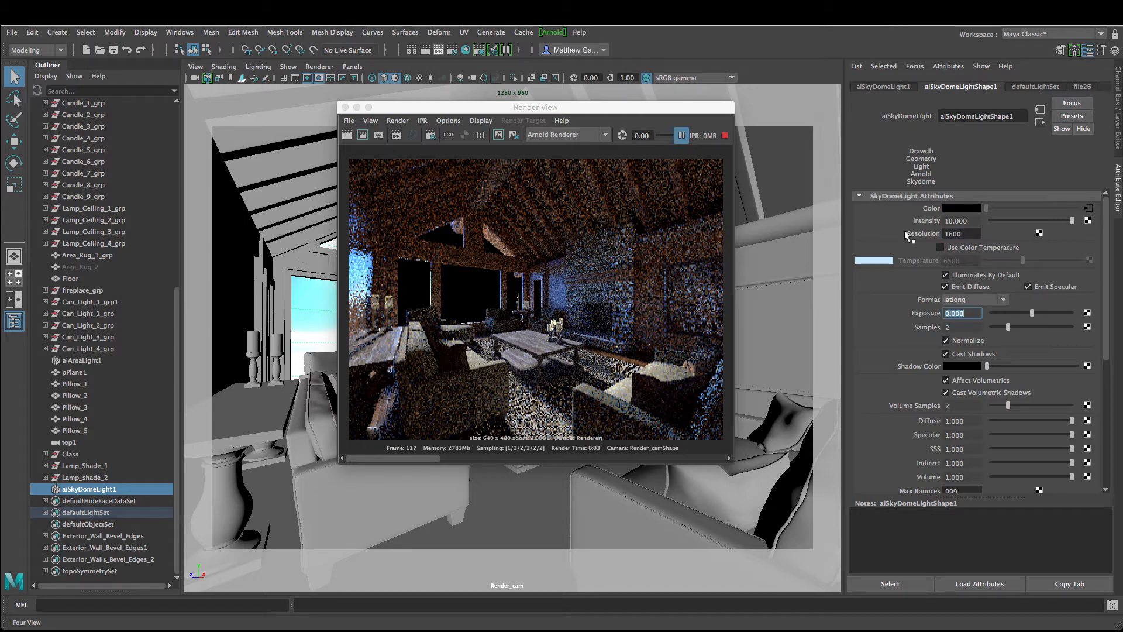
{"action": "left_click", "coordinate": [1000, 234]}
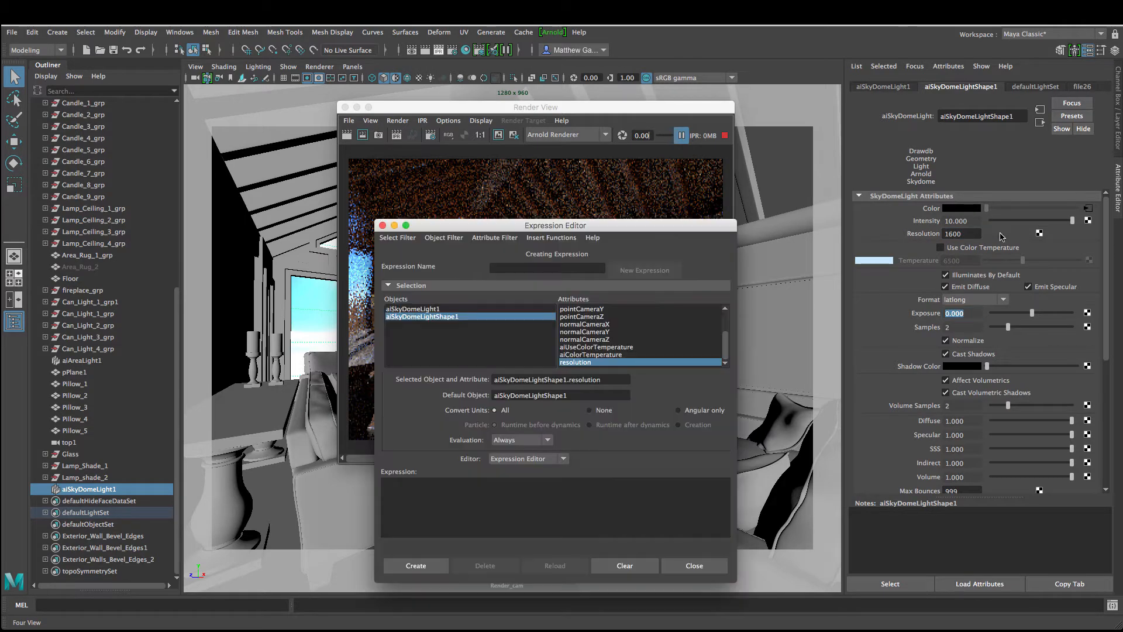
{"action": "left_click", "coordinate": [382, 226]}
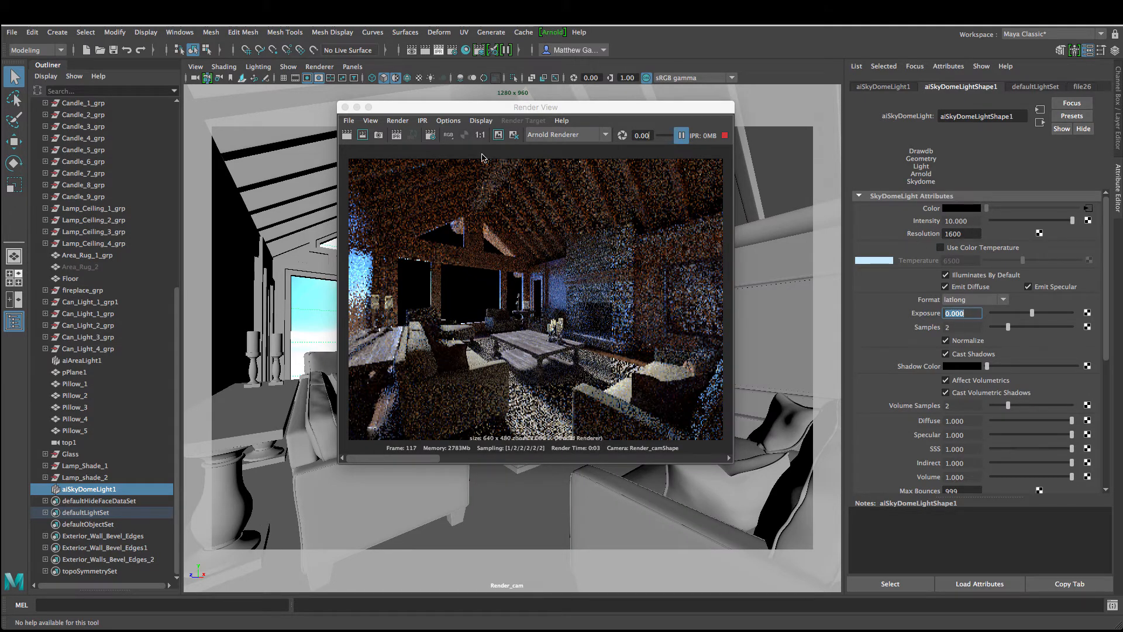
{"action": "left_click", "coordinate": [682, 136]}
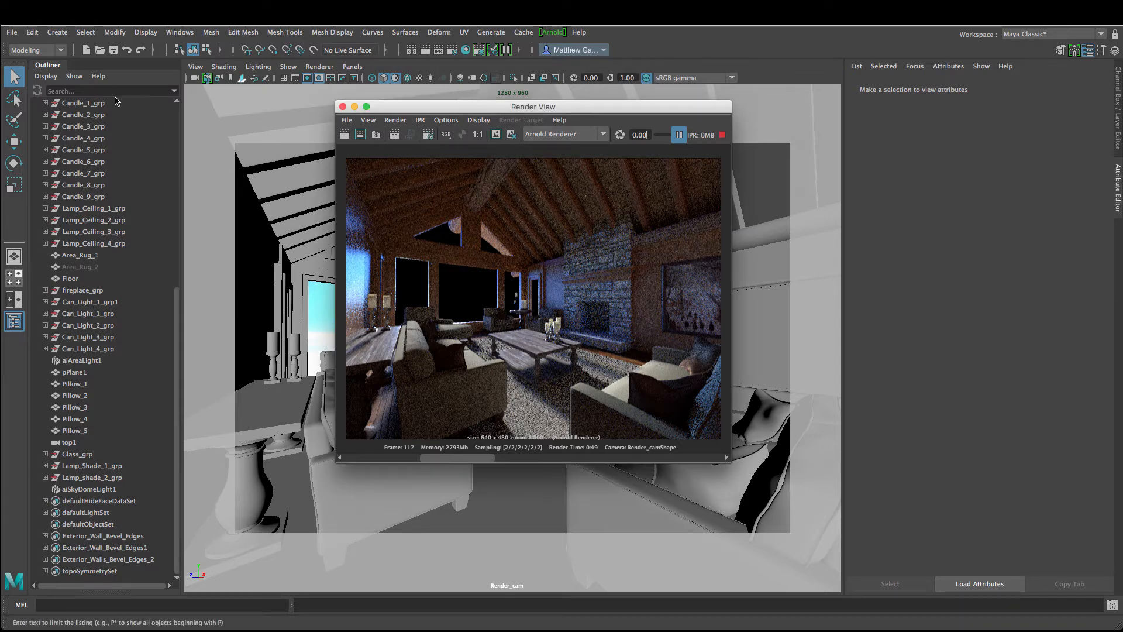
Step: Create a Sky shader for the environment Background in the Arnold render settings
{"action": "left_click_drag", "start_coordinate": [648, 108], "coordinate": [608, 79]}
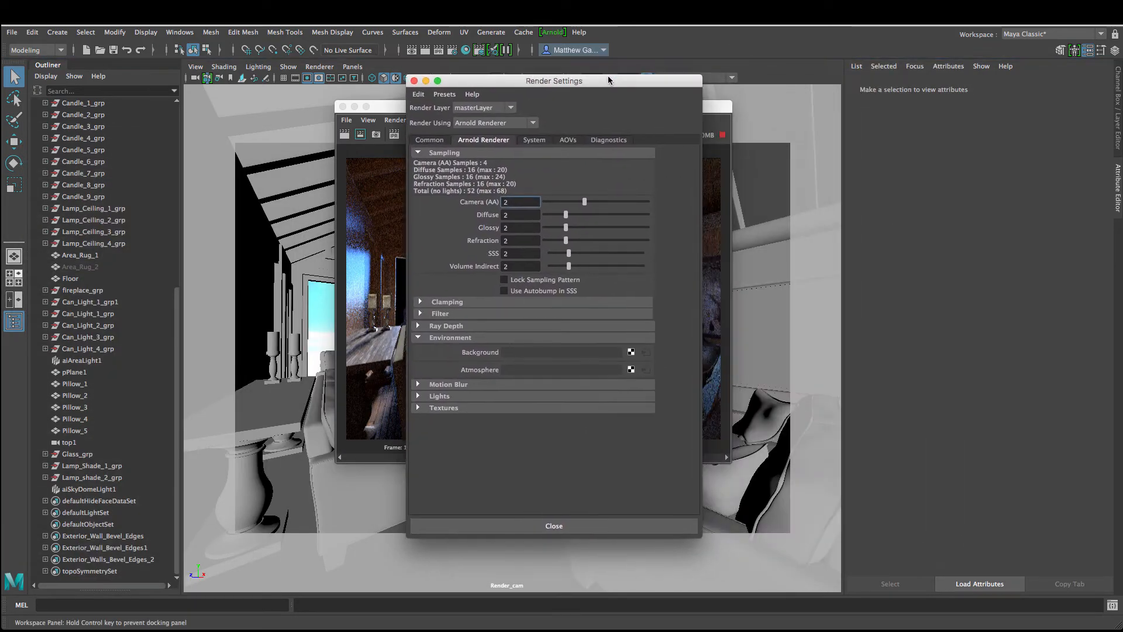
{"action": "left_click", "coordinate": [632, 353]}
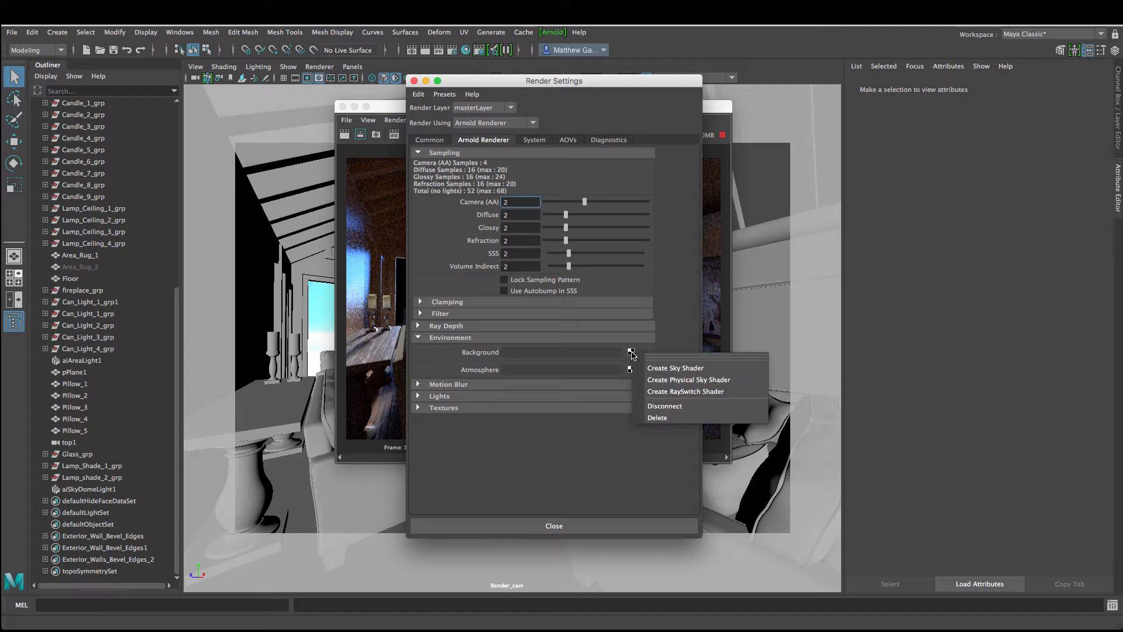
{"action": "left_click", "coordinate": [662, 371]}
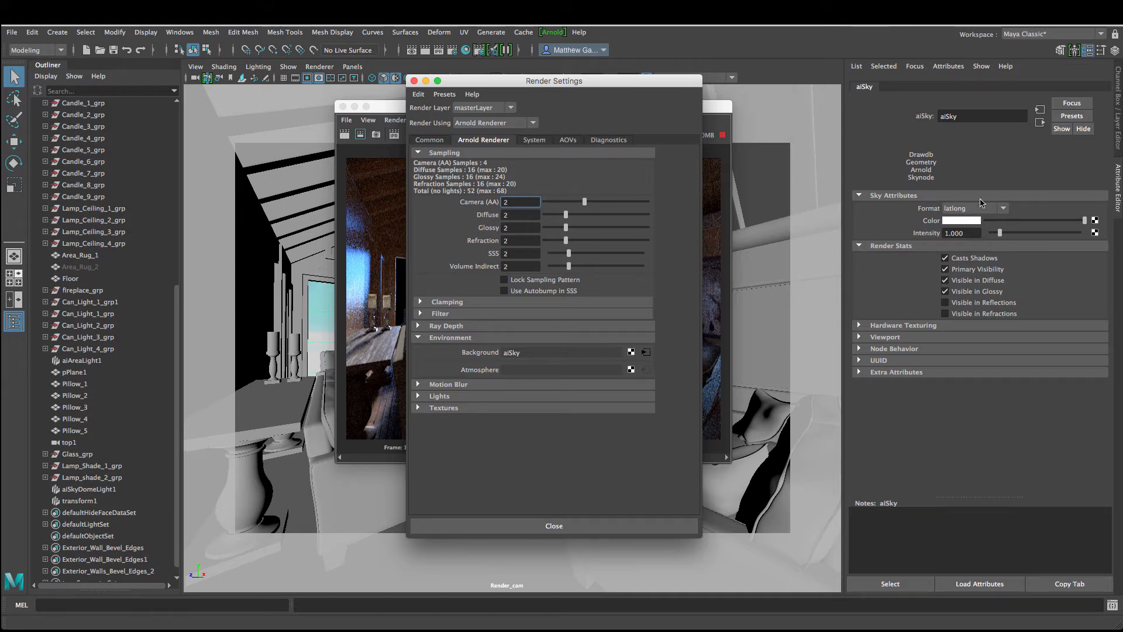
Step: Map a File texture to the sky shader's Color and load Sierra_Madre_B_Ref_8bit.jpg from the sourceimages folder
{"action": "left_click", "coordinate": [1095, 222]}
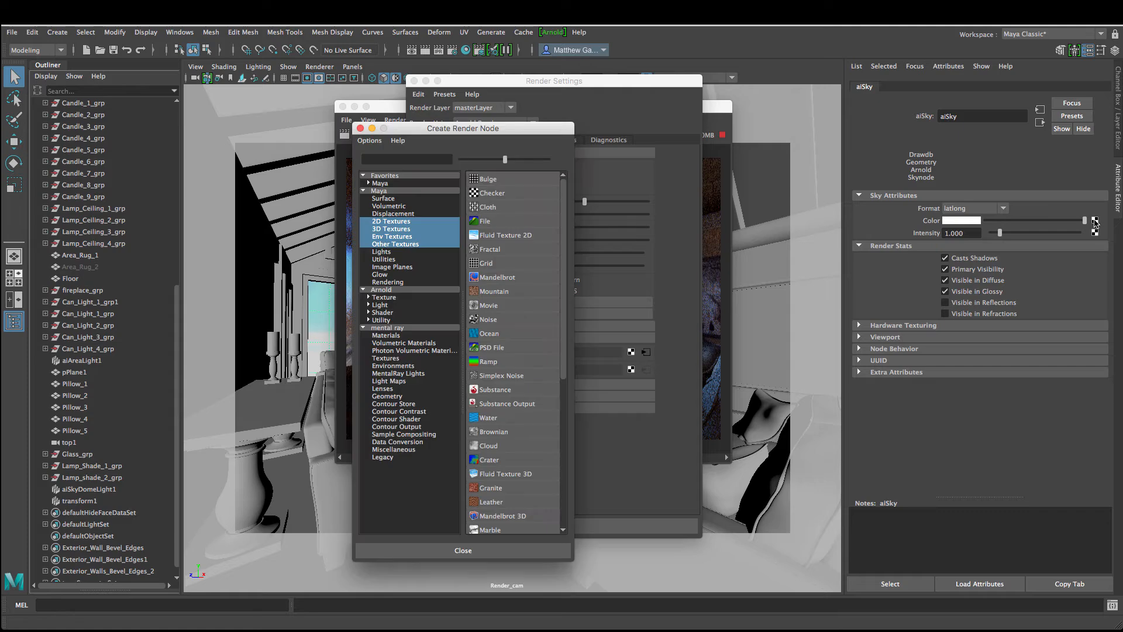
{"action": "left_click", "coordinate": [475, 218]}
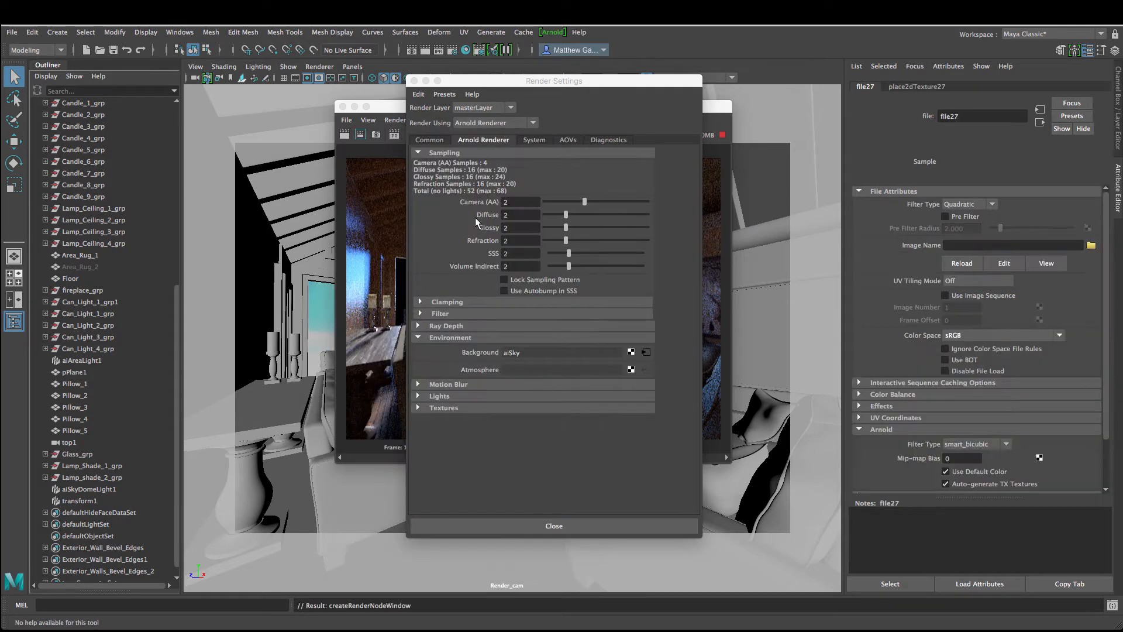
{"action": "left_click", "coordinate": [1091, 246]}
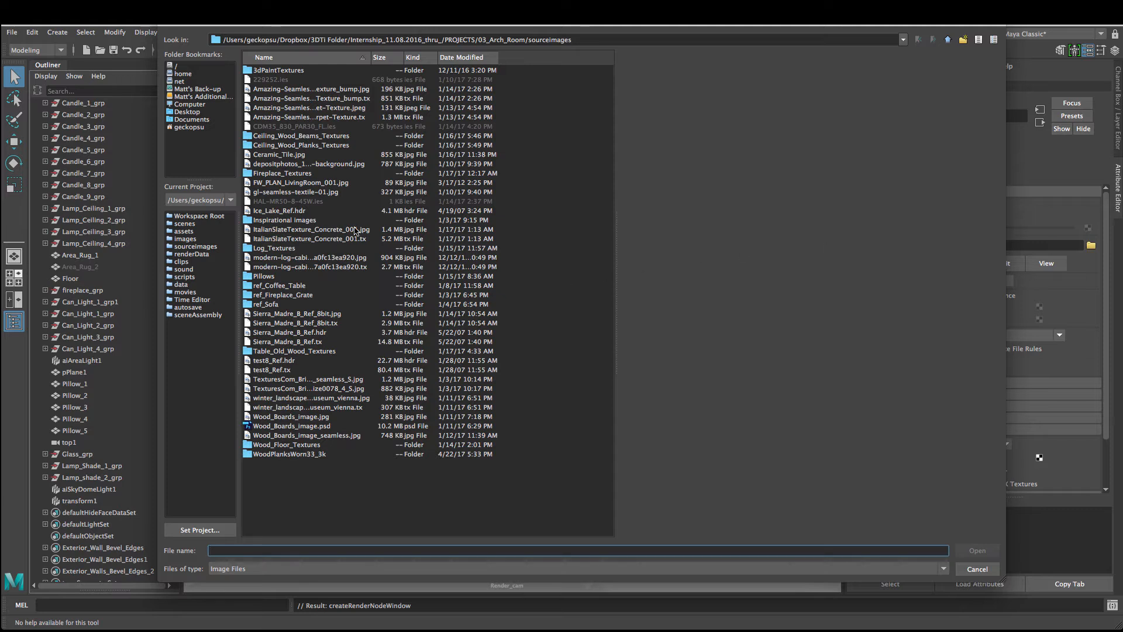
{"action": "left_click", "coordinate": [279, 315]}
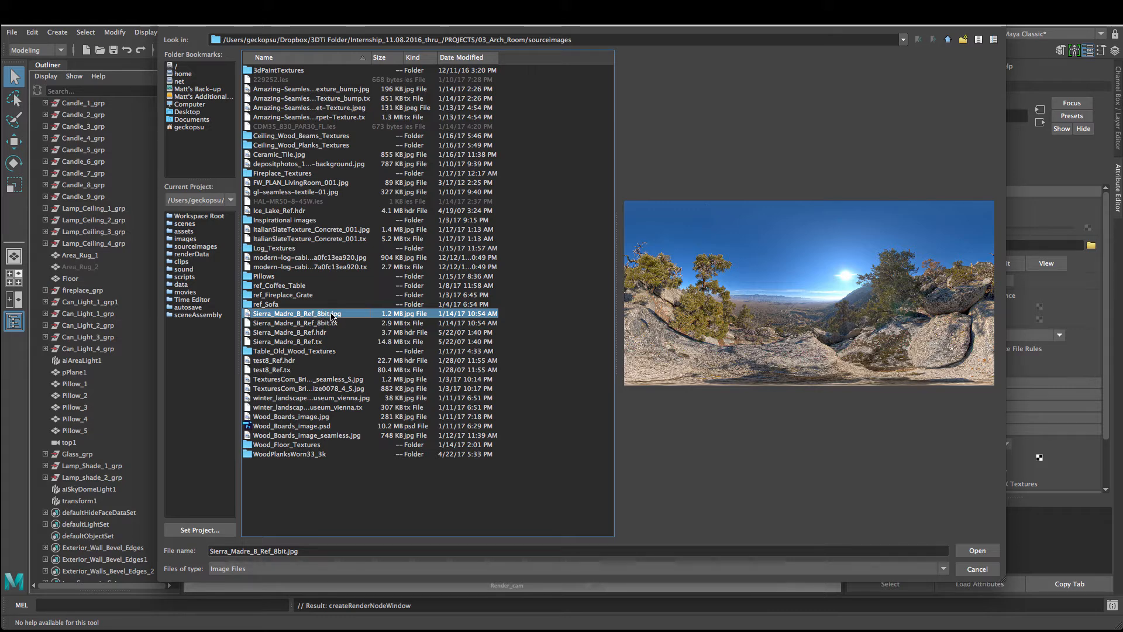
{"action": "left_click", "coordinate": [976, 552]}
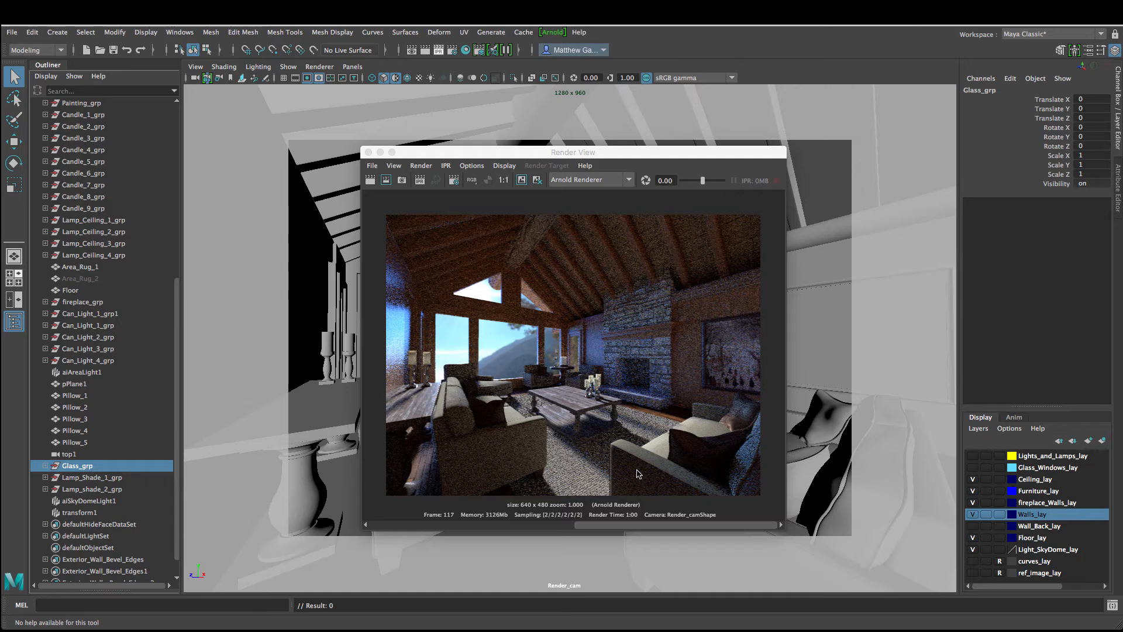
Step: Make the Lights_and_Lamps_lay layer visible and compare the stored renders with and without the lamp lighting
{"action": "left_click_drag", "start_coordinate": [666, 151], "coordinate": [669, 149]}
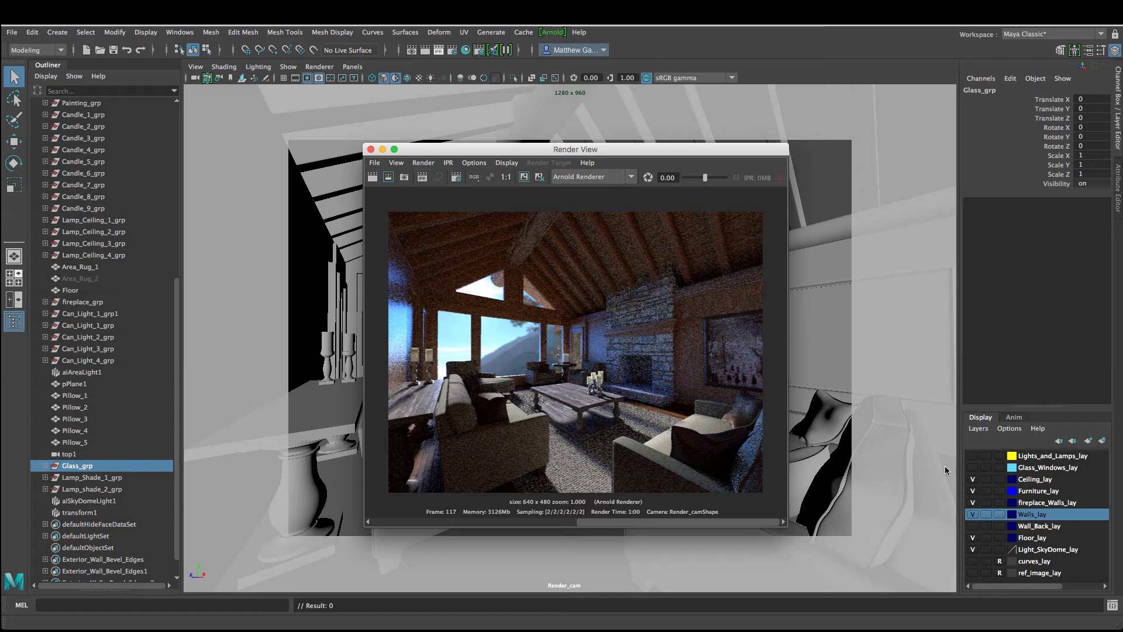
{"action": "left_click", "coordinate": [973, 455]}
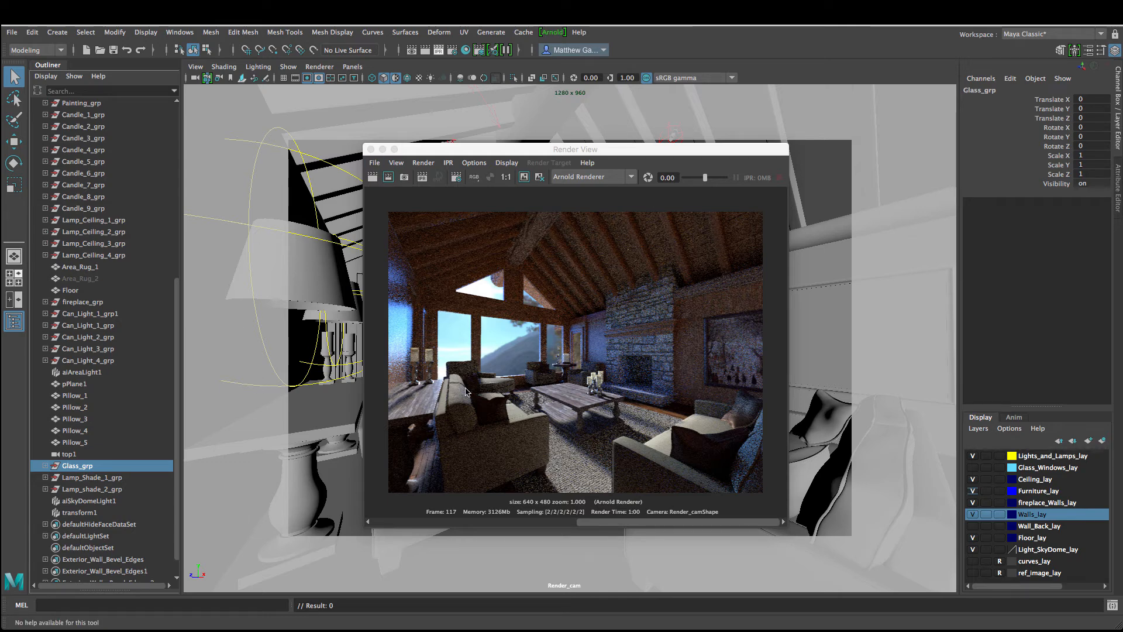
{"action": "left_click_drag", "start_coordinate": [629, 524], "coordinate": [483, 530]}
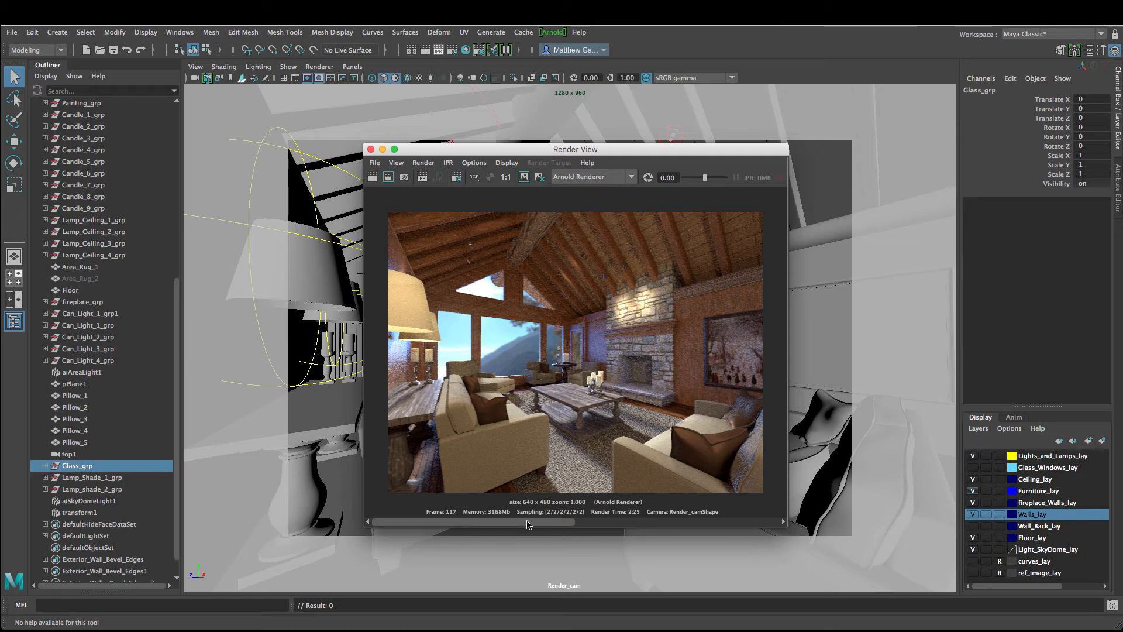
{"action": "left_click", "coordinate": [582, 522]}
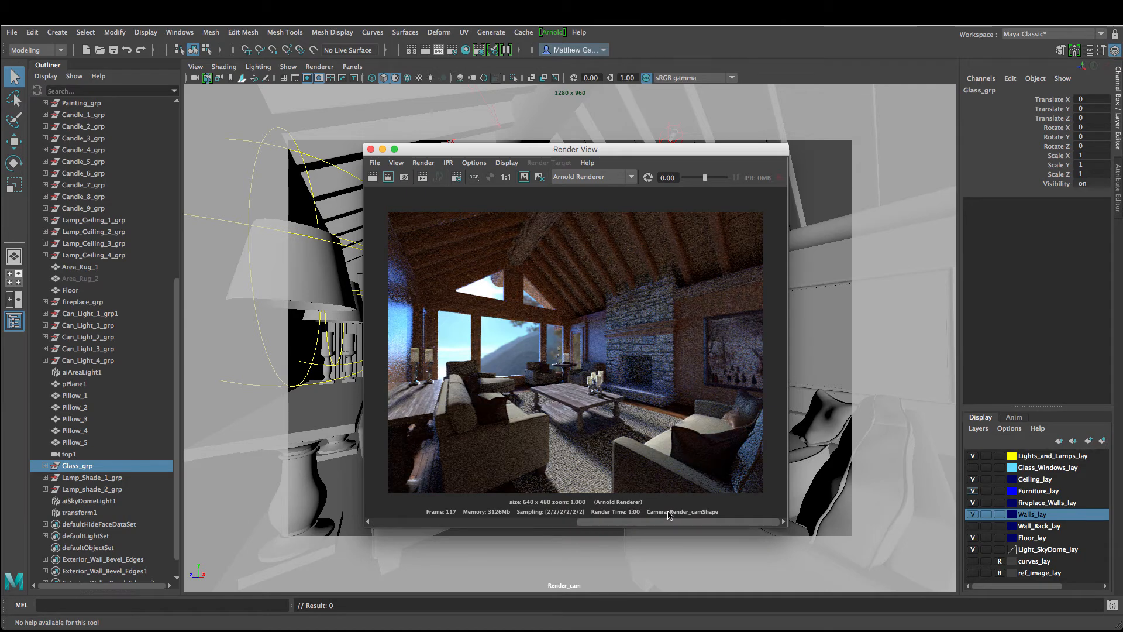
{"action": "left_click", "coordinate": [572, 522]}
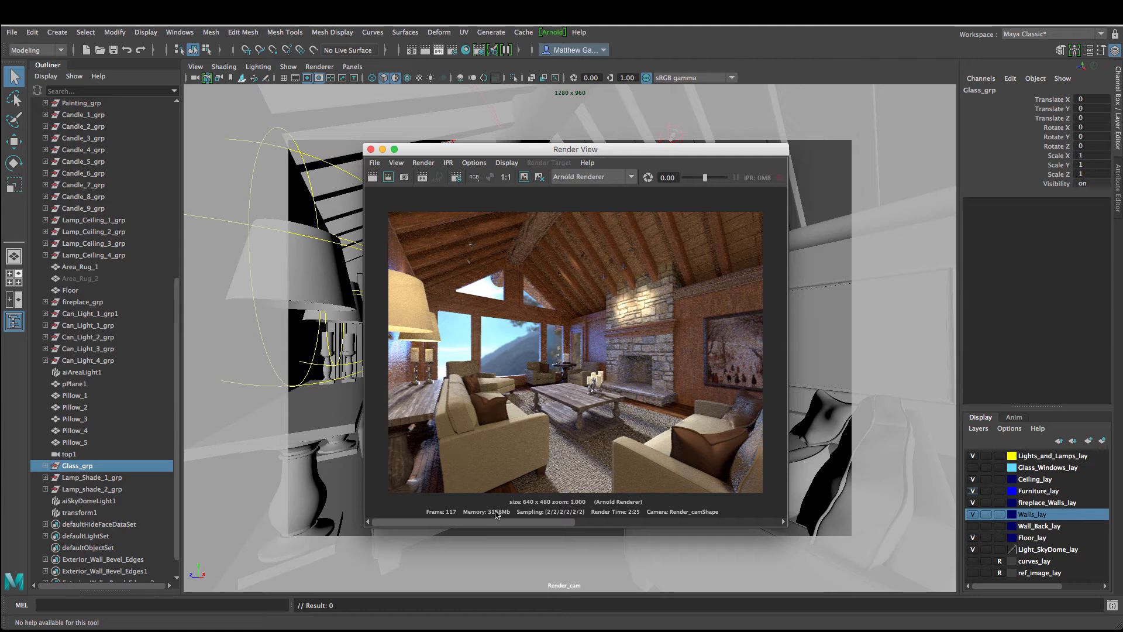
Step: Select pointLight1 inside Lamp_Shade_1_grp and expand the Arnold attributes of its light shape
{"action": "left_click", "coordinate": [330, 168]}
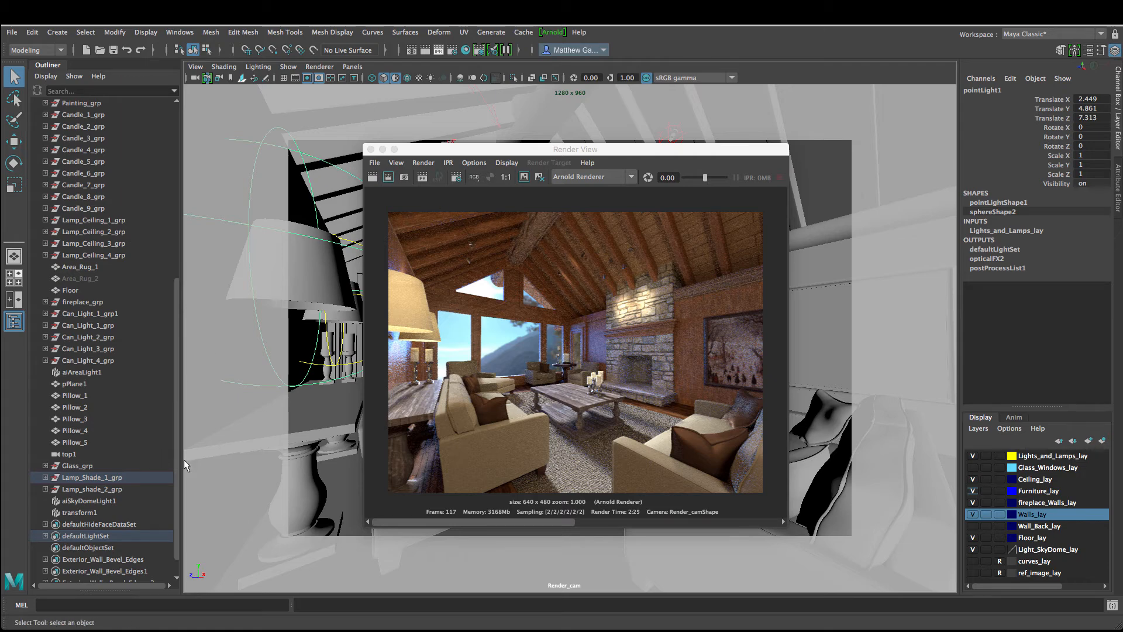
{"action": "left_click", "coordinate": [45, 477]}
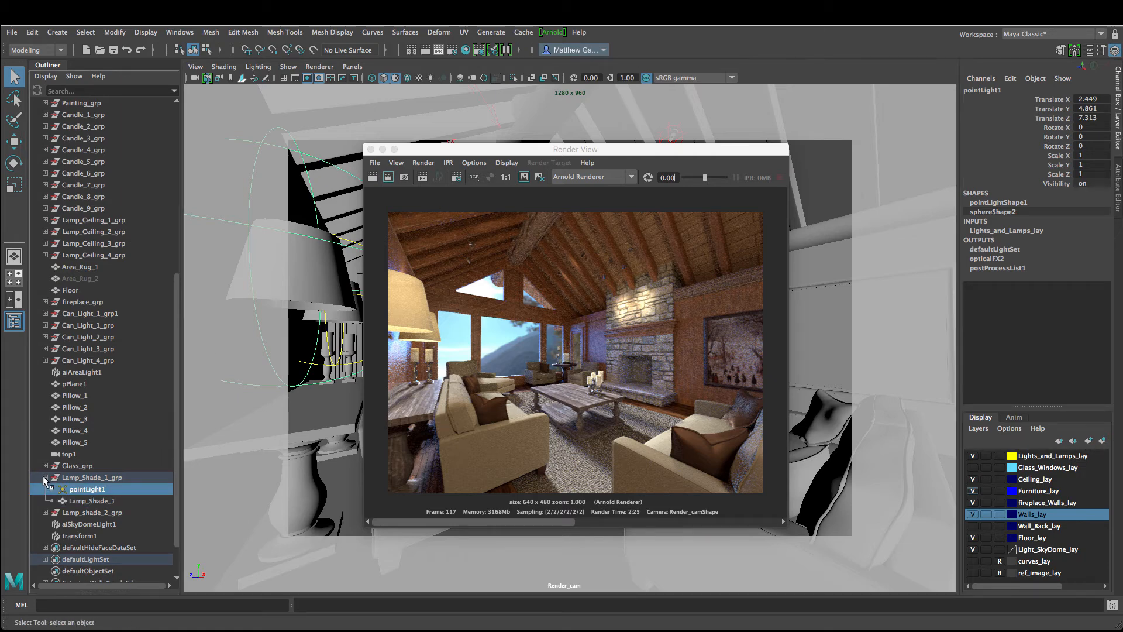
{"action": "left_click", "coordinate": [85, 490]}
{"action": "left_click", "coordinate": [1118, 180]}
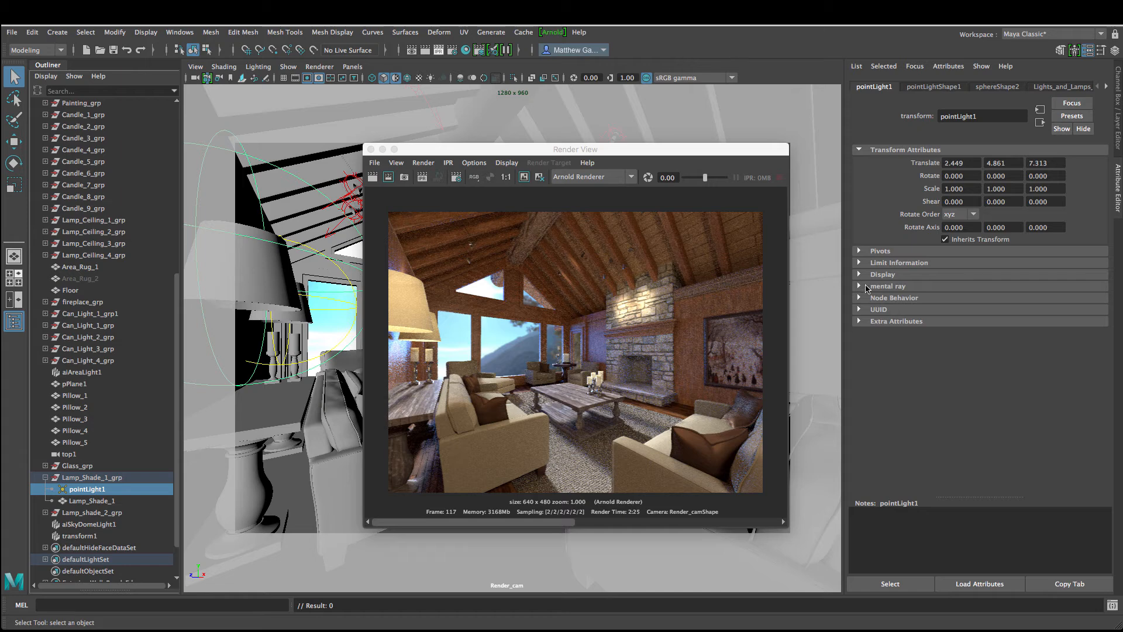
{"action": "left_click", "coordinate": [952, 88]}
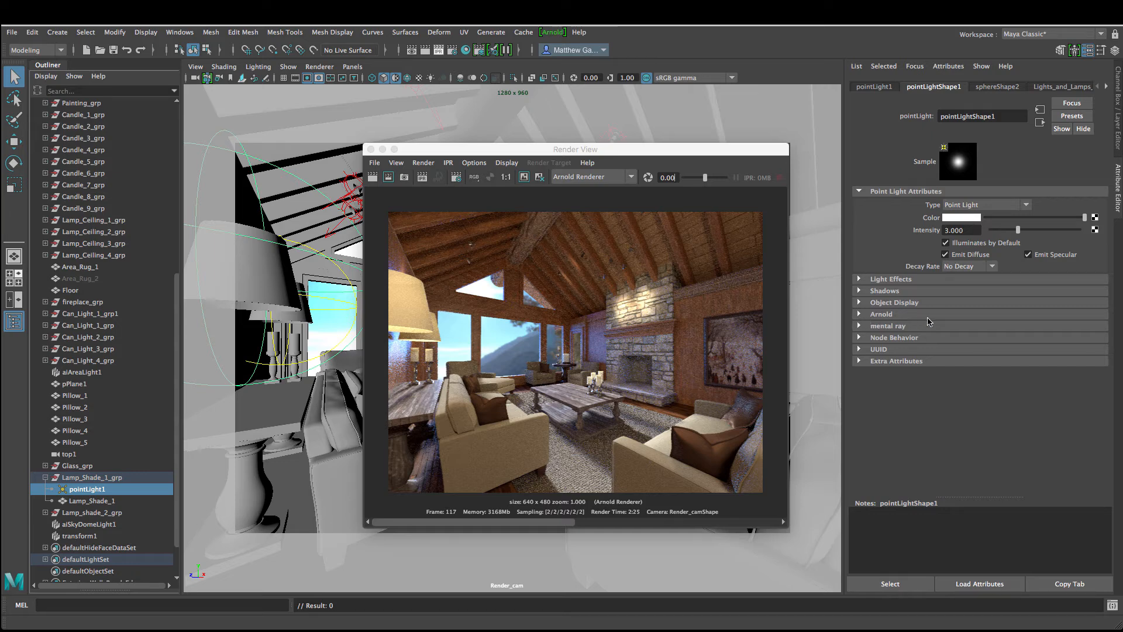
{"action": "left_click", "coordinate": [859, 315]}
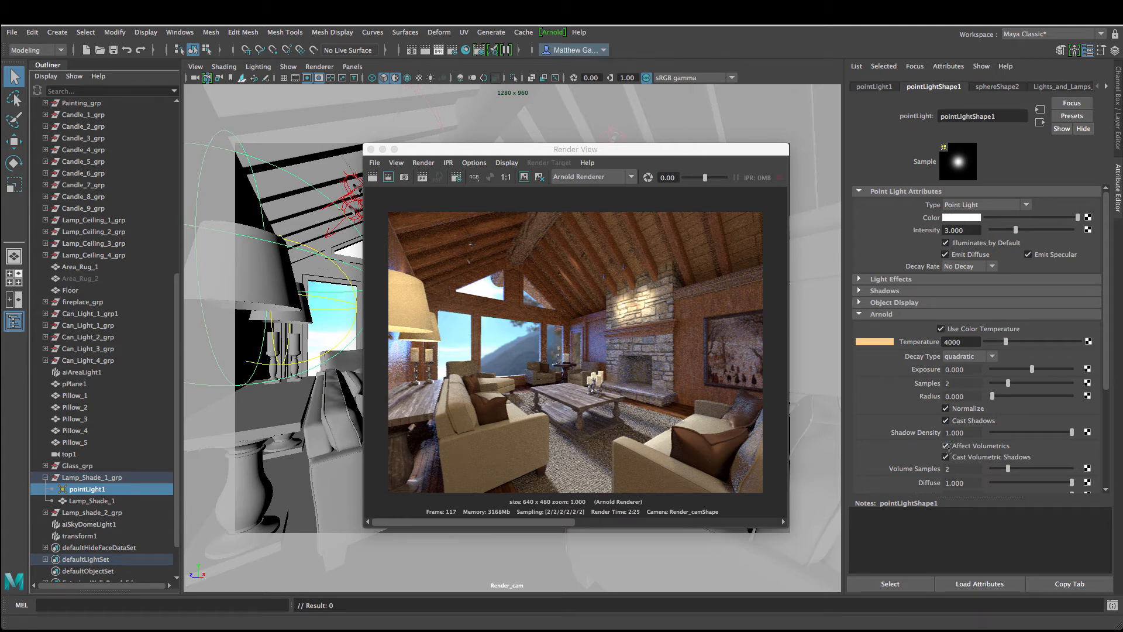
Step: Examine the lamp point light's intensity, color temperature, decay type, samples and remaining Arnold settings
{"action": "scroll", "coordinate": [949, 356], "scroll_direction": "down", "scroll_amount": 5}
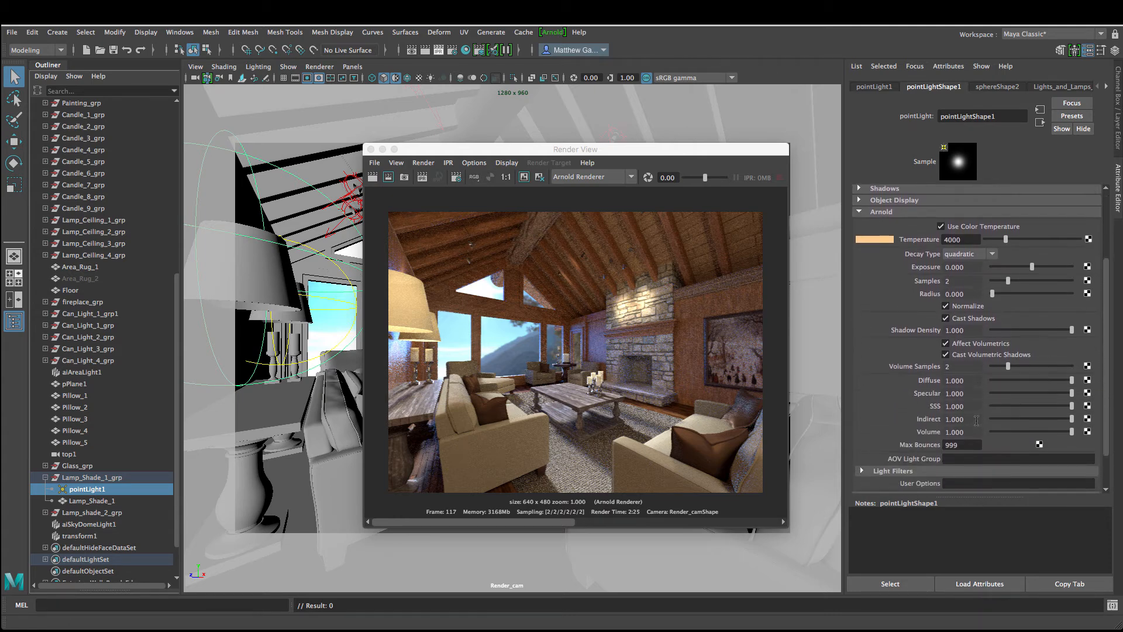
{"action": "scroll", "coordinate": [976, 420], "scroll_direction": "down", "scroll_amount": 2}
{"action": "scroll", "coordinate": [971, 293], "scroll_direction": "up", "scroll_amount": 8}
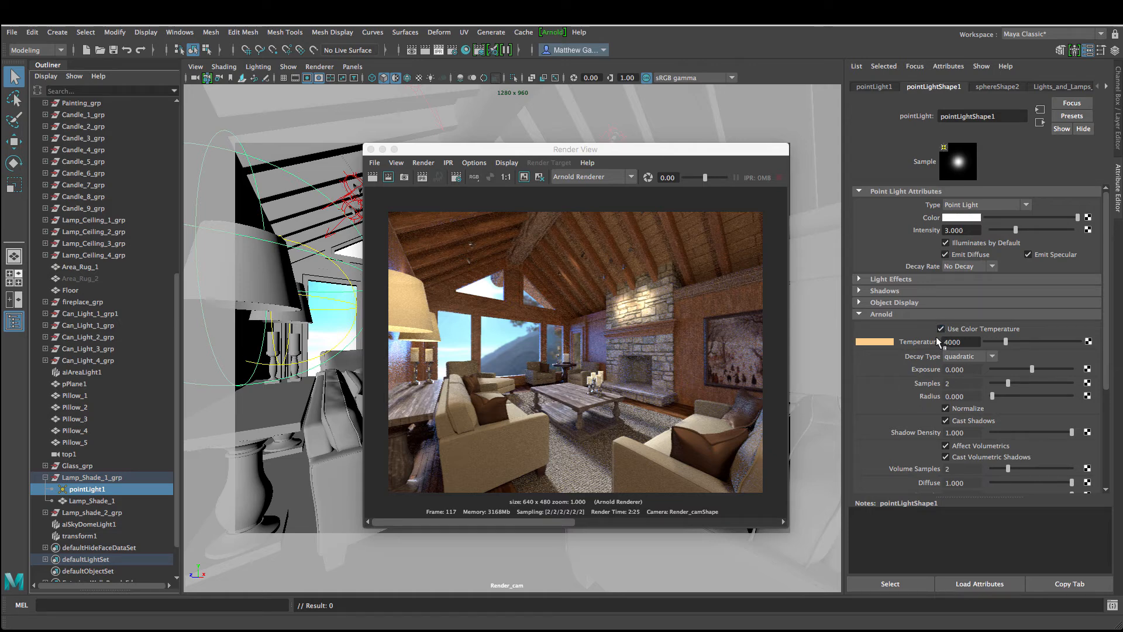
{"action": "scroll", "coordinate": [969, 371], "scroll_direction": "down", "scroll_amount": 1}
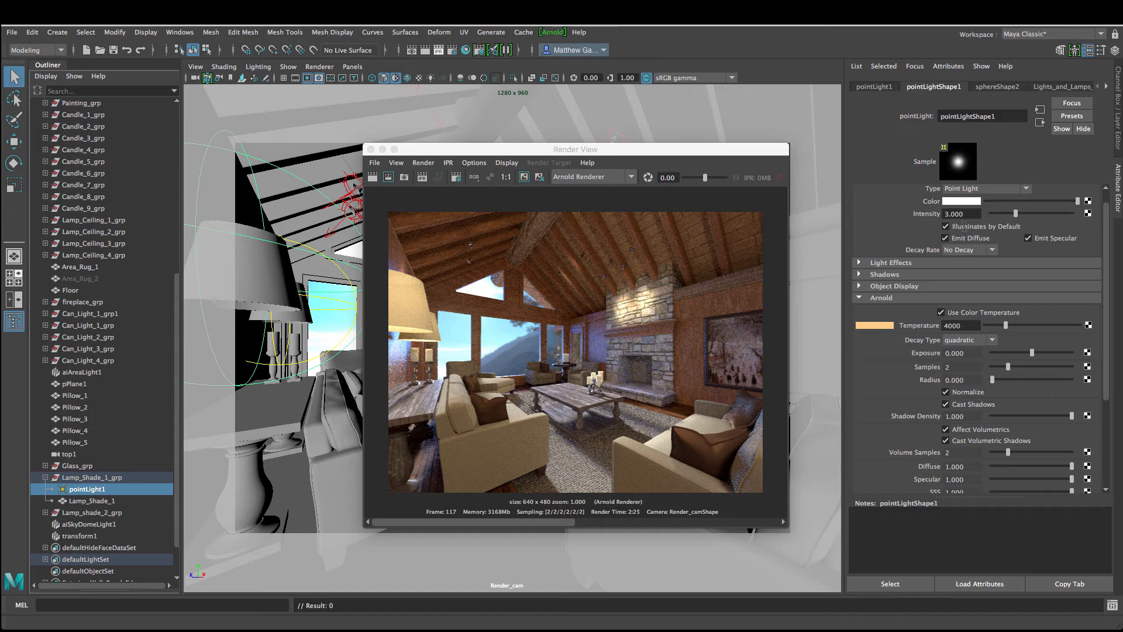
{"action": "scroll", "coordinate": [936, 219], "scroll_direction": "up", "scroll_amount": 1}
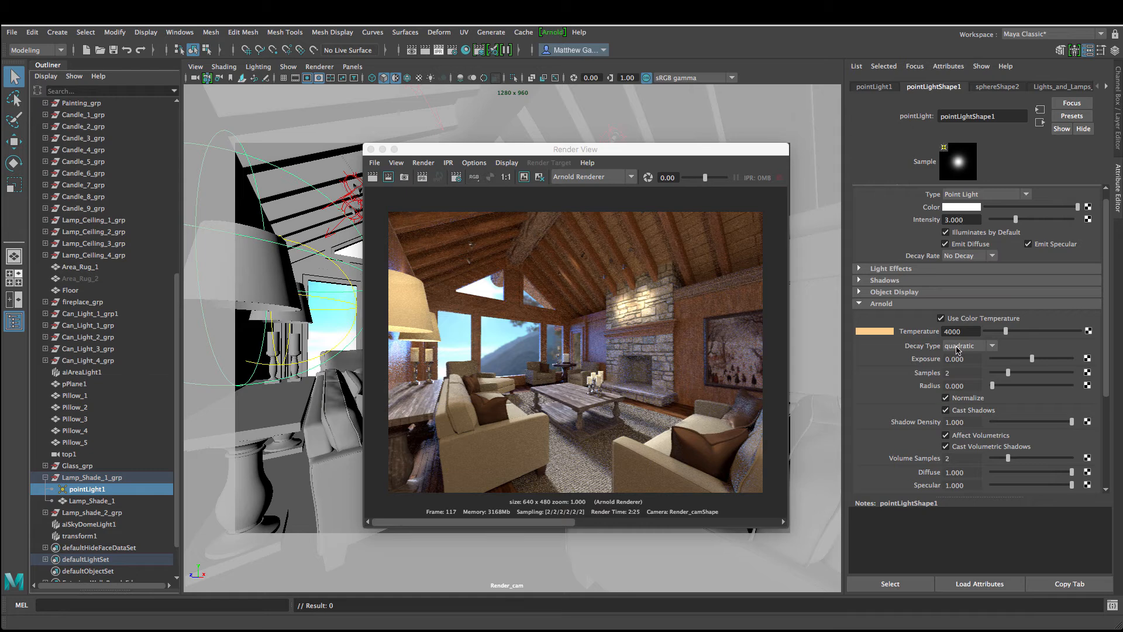
{"action": "scroll", "coordinate": [958, 349], "scroll_direction": "down", "scroll_amount": 2}
{"action": "left_click", "coordinate": [949, 348]}
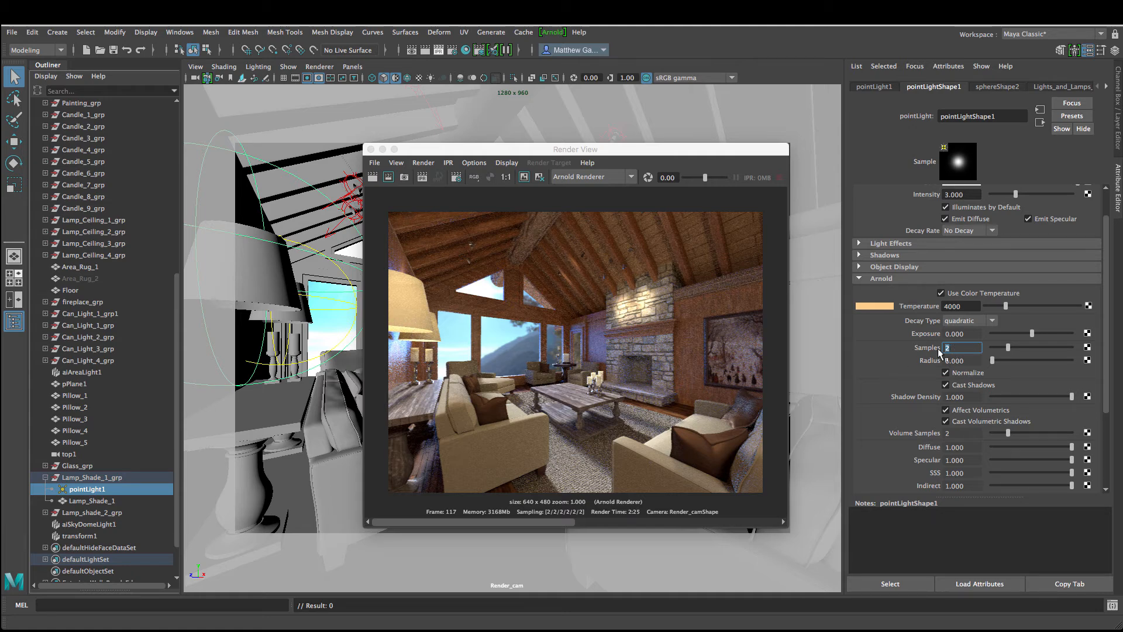
{"action": "scroll", "coordinate": [942, 351], "scroll_direction": "down", "scroll_amount": 2}
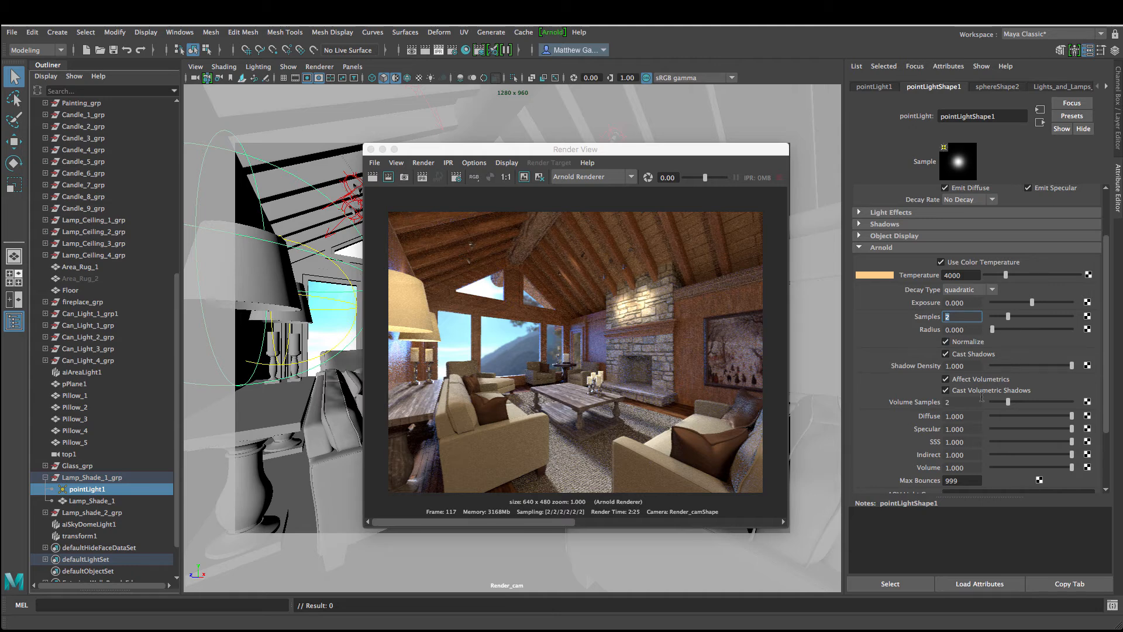
{"action": "scroll", "coordinate": [946, 327], "scroll_direction": "down", "scroll_amount": 1}
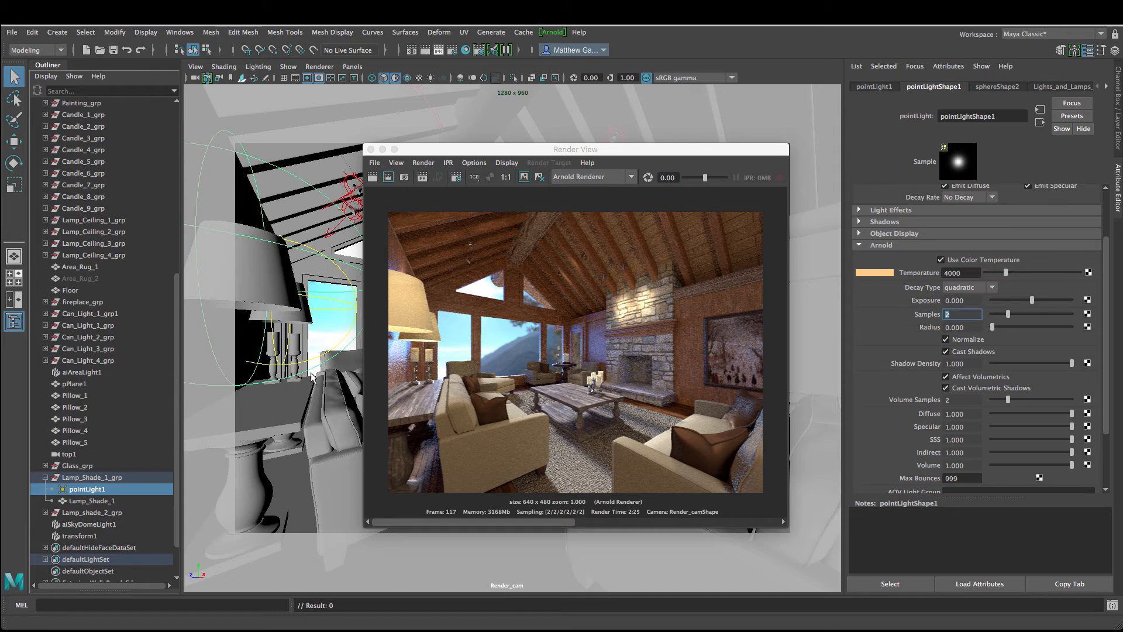
Step: Move the render window off the viewport and inspect the attributes of the two photometric ceiling lights near the fireplace
{"action": "left_click_drag", "start_coordinate": [427, 151], "coordinate": [0, 286]}
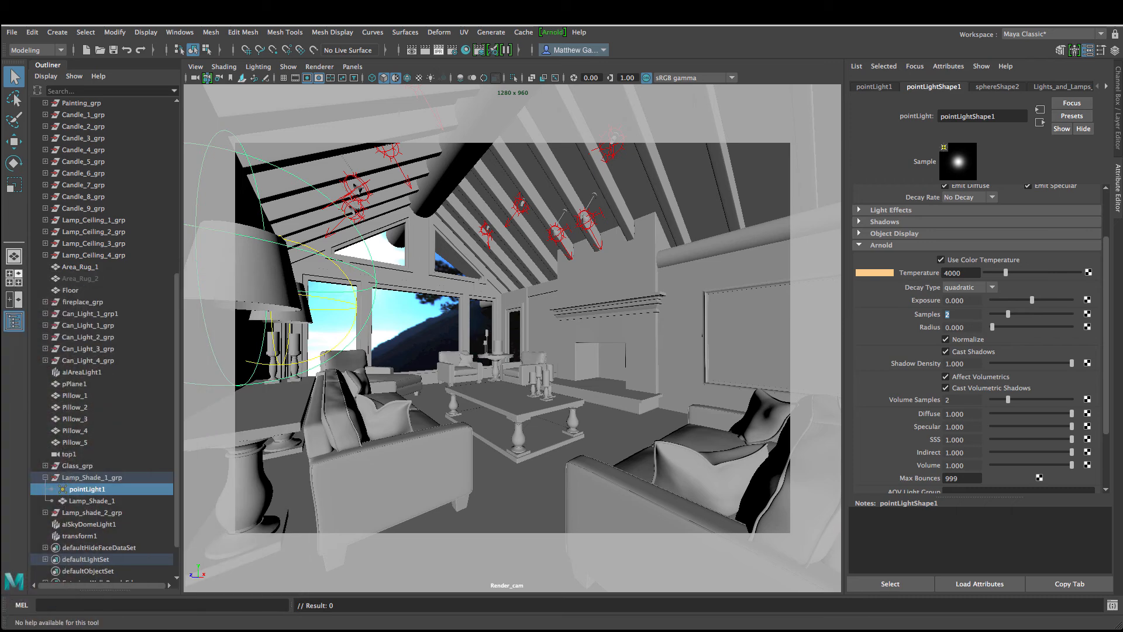
{"action": "left_click", "coordinate": [253, 164]}
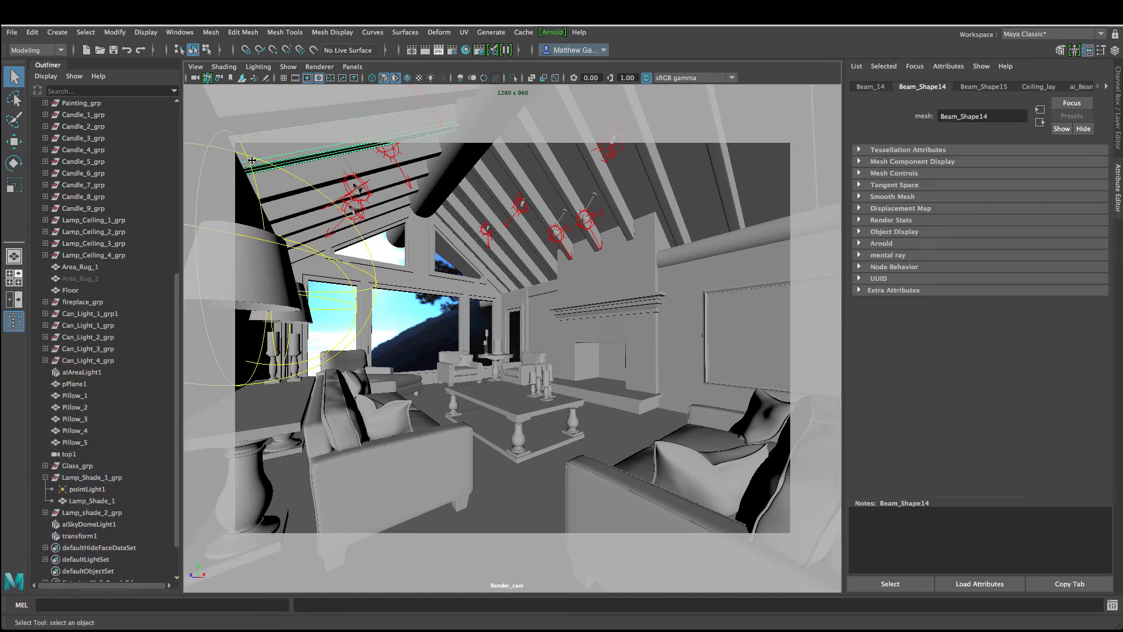
{"action": "left_click", "coordinate": [294, 173]}
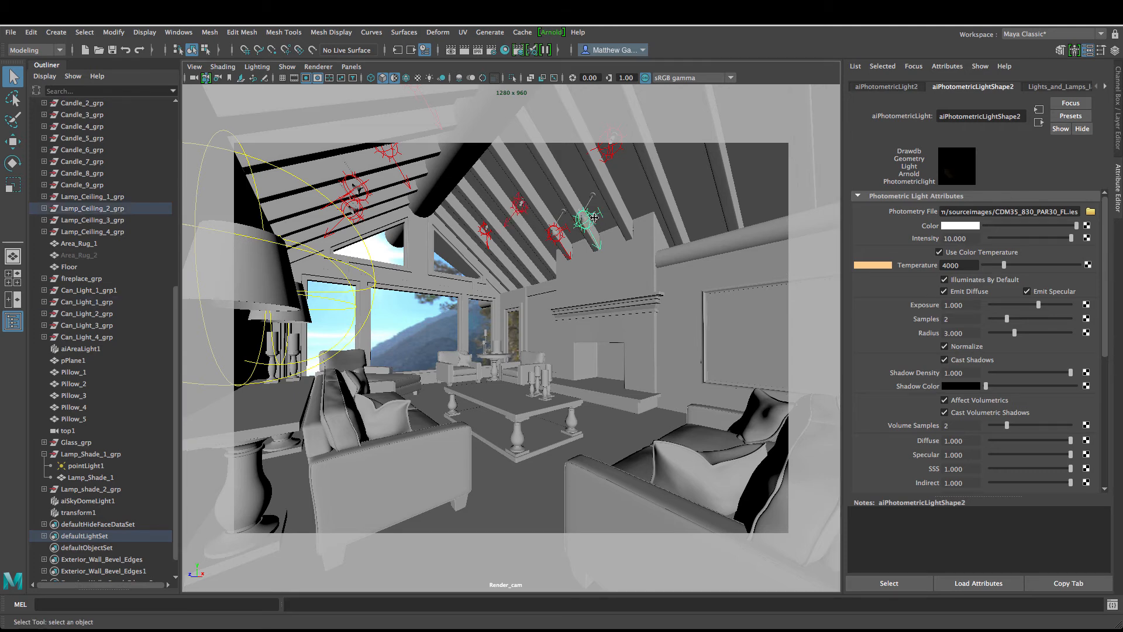
{"action": "left_click", "coordinate": [558, 235]}
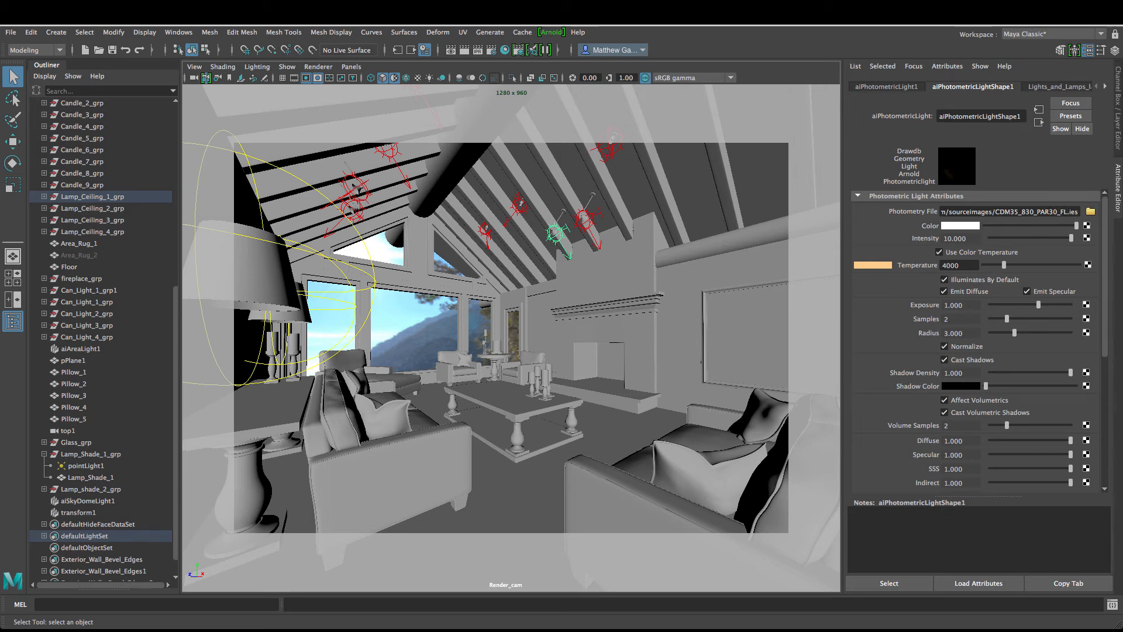
{"action": "left_click_drag", "start_coordinate": [0, 319], "coordinate": [548, 117]}
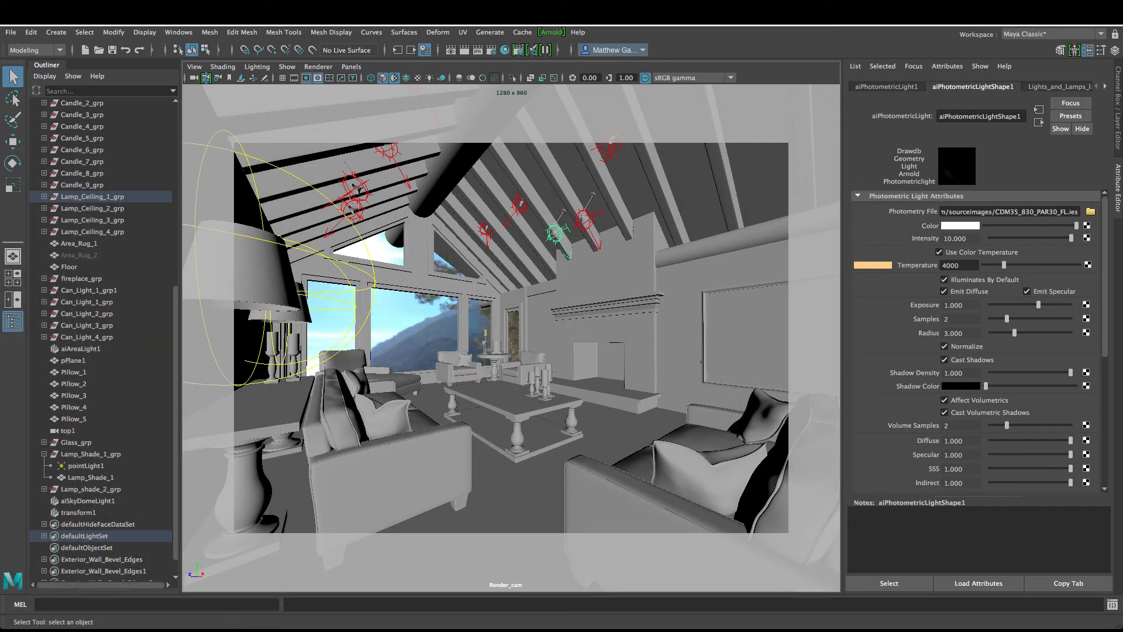
{"action": "left_click", "coordinate": [587, 225]}
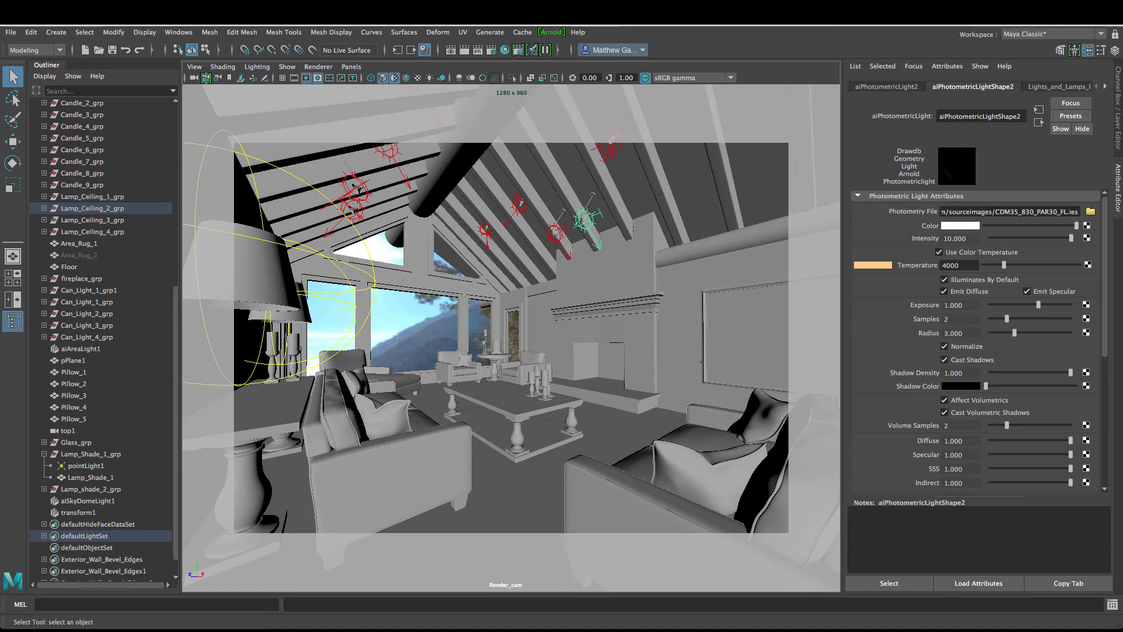
Step: Look up the Photometric Light among the Arnold light types and review the settings of the photometric light in Lamp_Ceiling_1_grp
{"action": "left_click", "coordinate": [551, 33]}
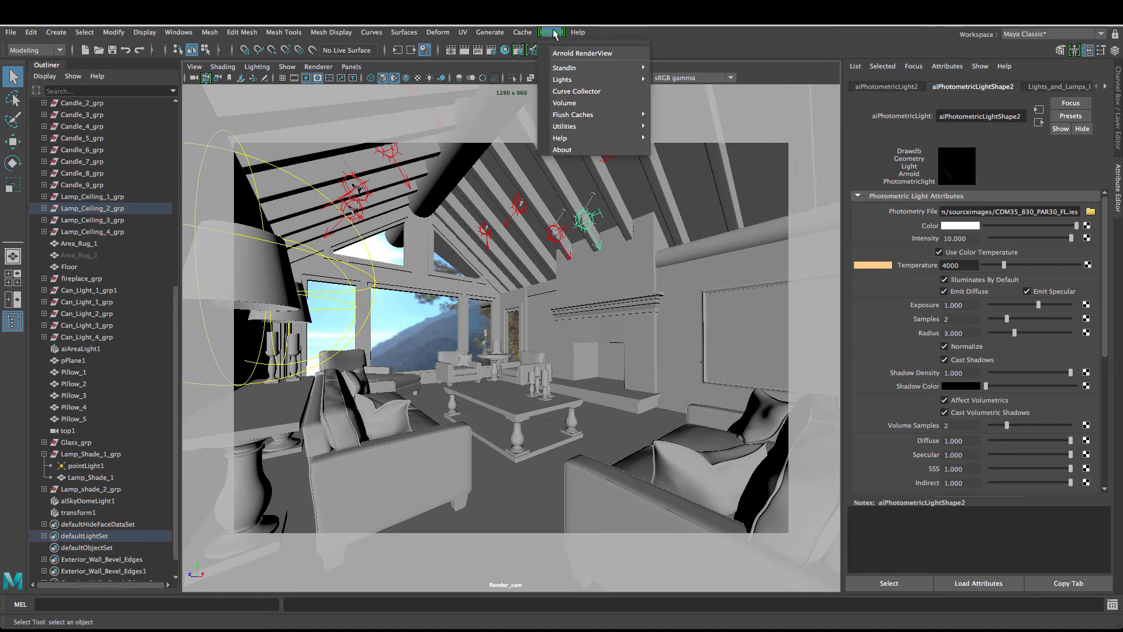
{"action": "mouse_move", "coordinate": [578, 83]}
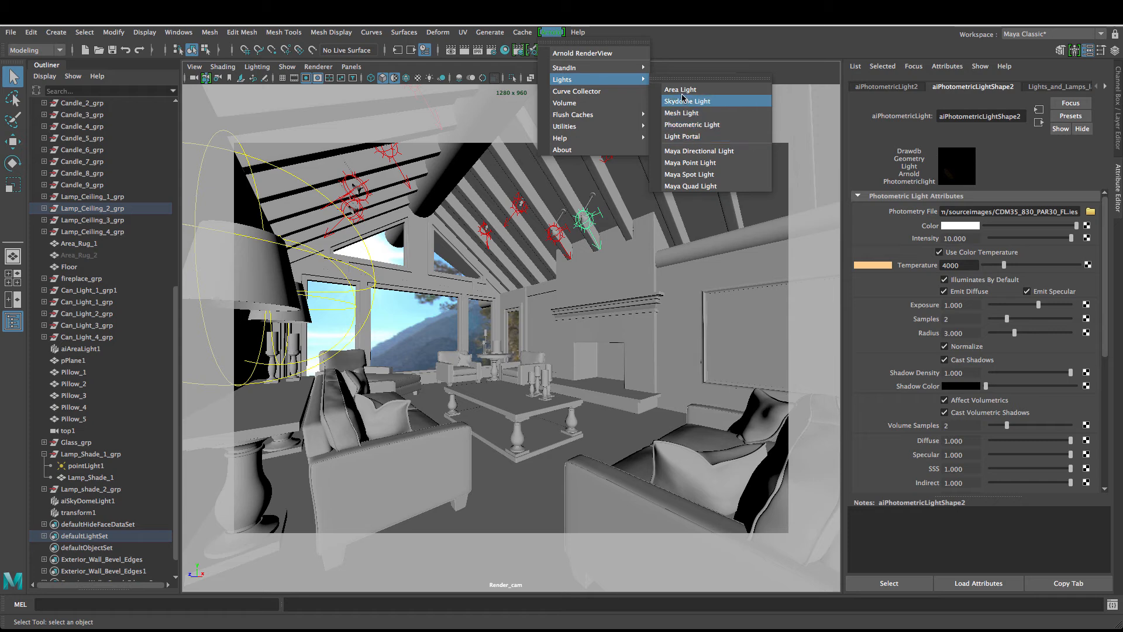
{"action": "left_click", "coordinate": [724, 126]}
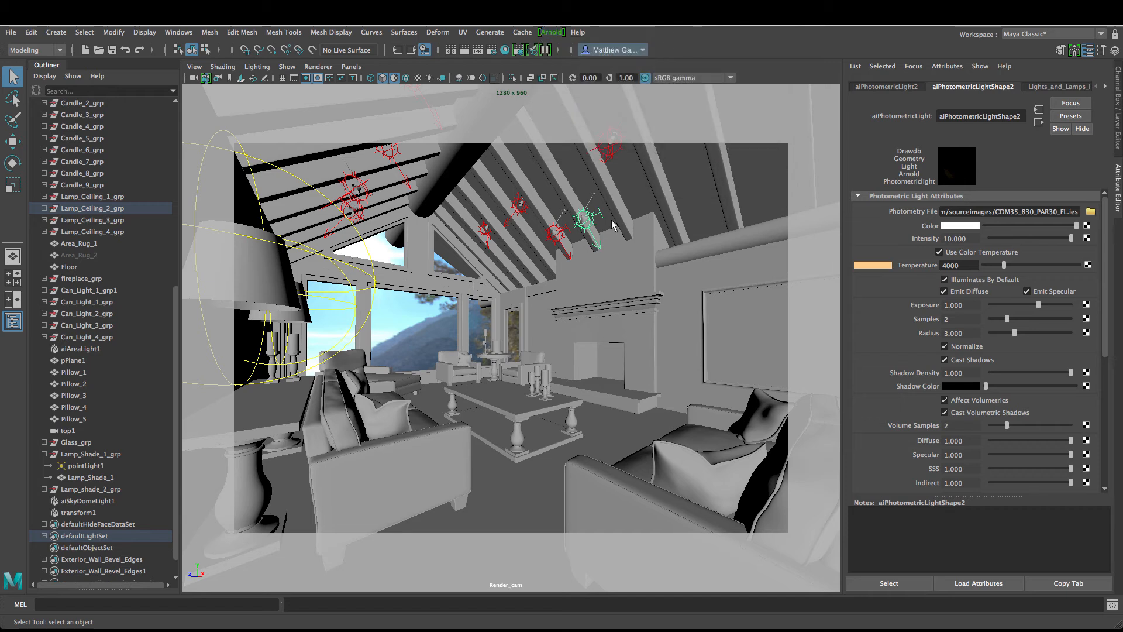
{"action": "left_click", "coordinate": [555, 237]}
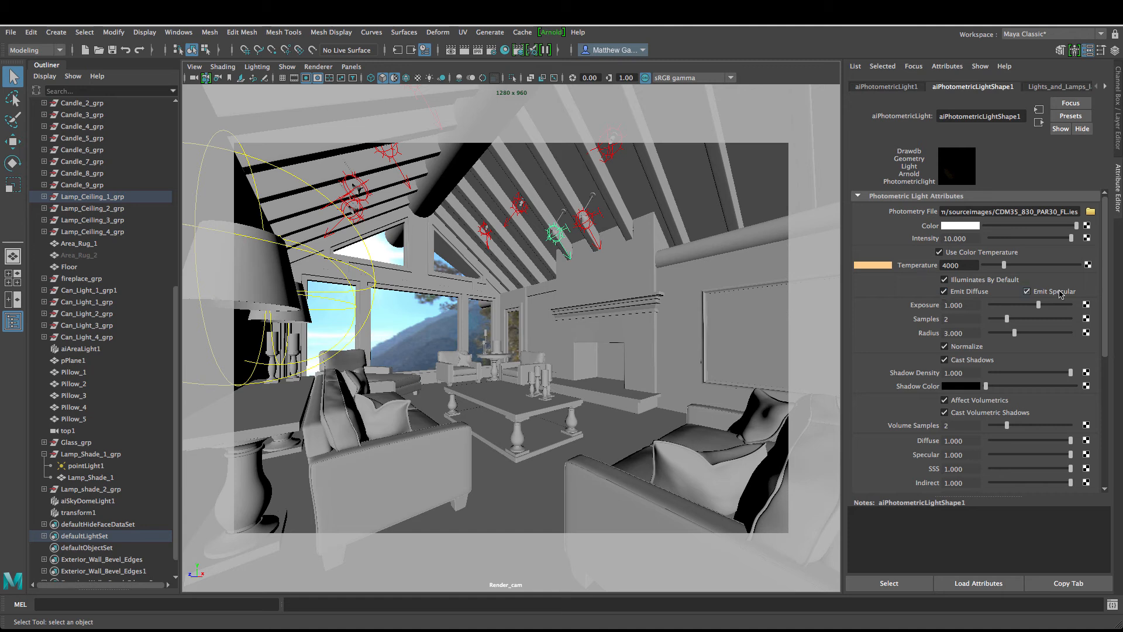
Step: Review the photometric ceiling light's settings, from the photometry file and color temperature down to the volume and bounce options
{"action": "scroll", "coordinate": [967, 319], "scroll_direction": "down", "scroll_amount": 2}
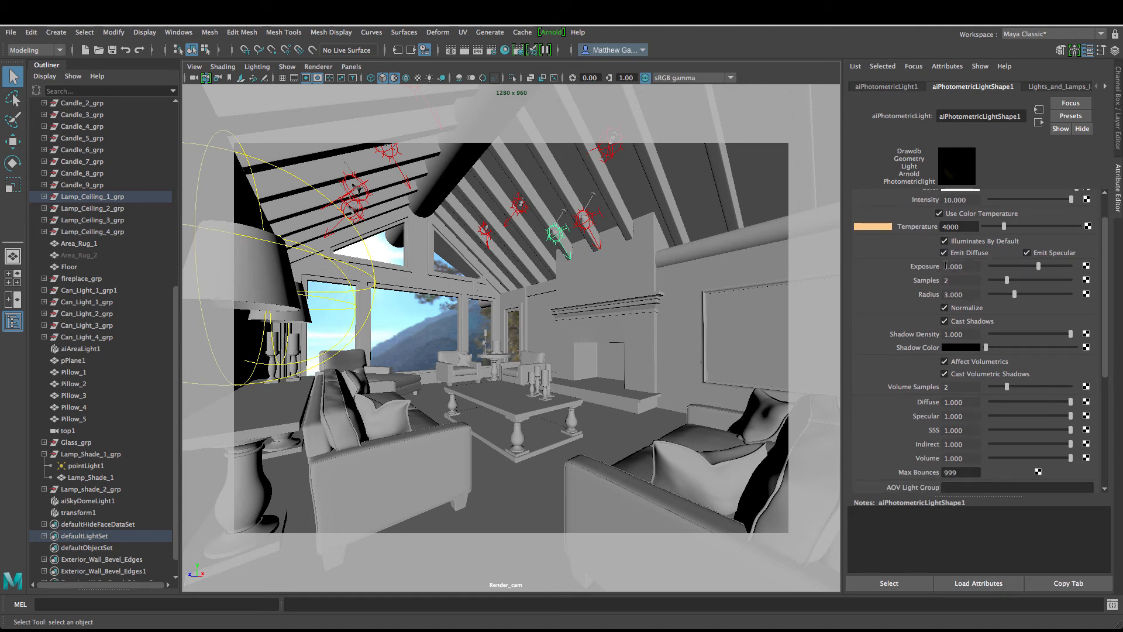
{"action": "scroll", "coordinate": [970, 267], "scroll_direction": "up", "scroll_amount": 2}
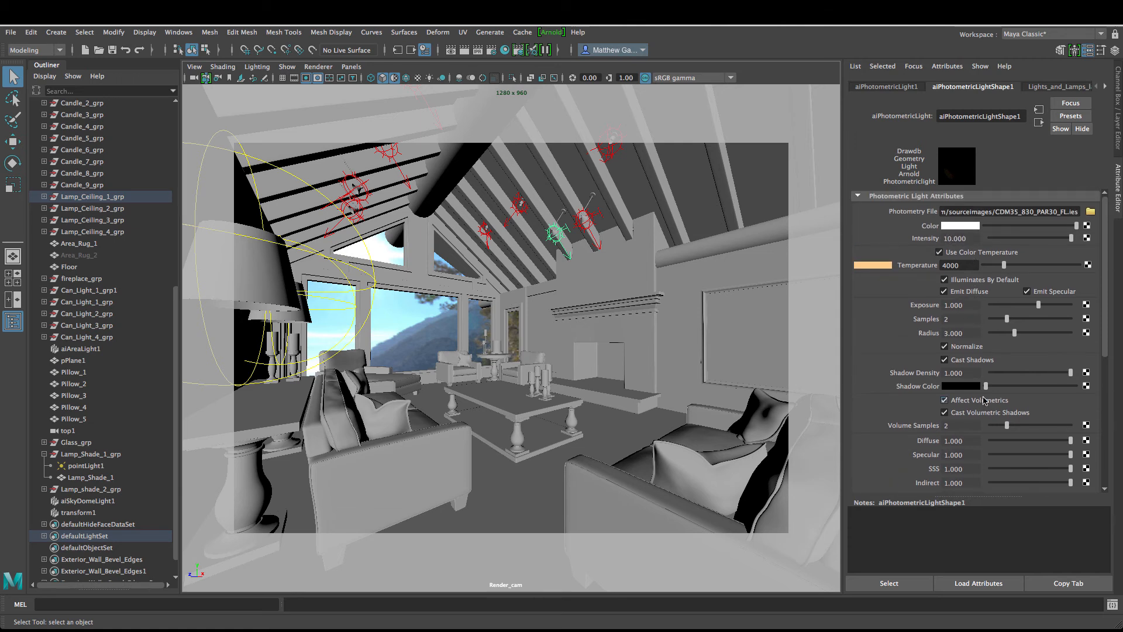
{"action": "scroll", "coordinate": [958, 386], "scroll_direction": "down", "scroll_amount": 2}
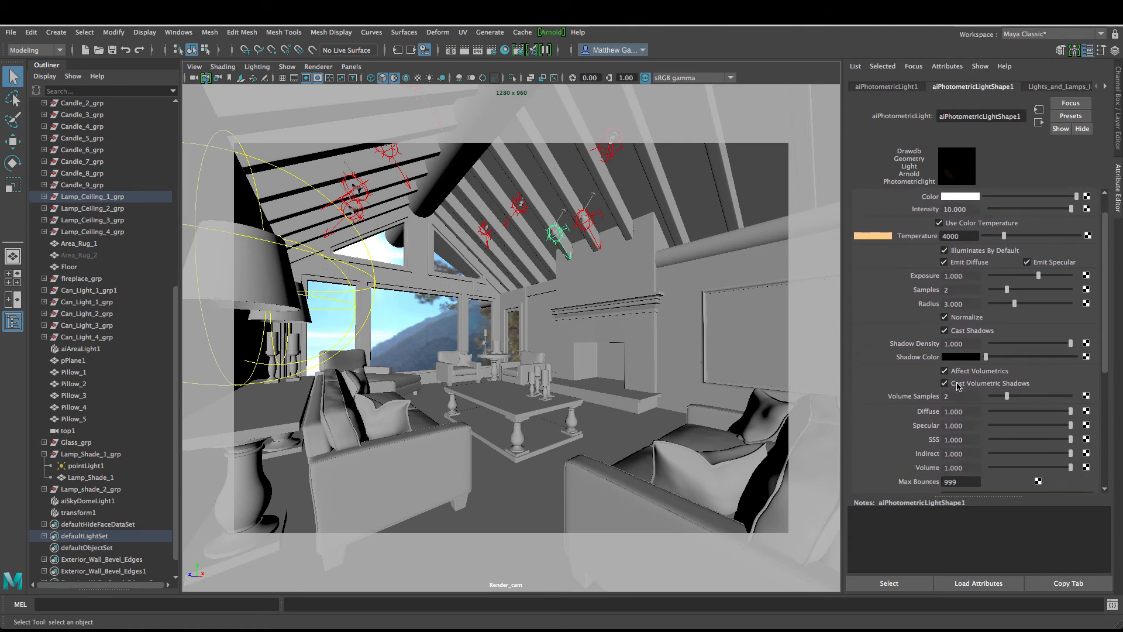
{"action": "scroll", "coordinate": [958, 386], "scroll_direction": "up", "scroll_amount": 2}
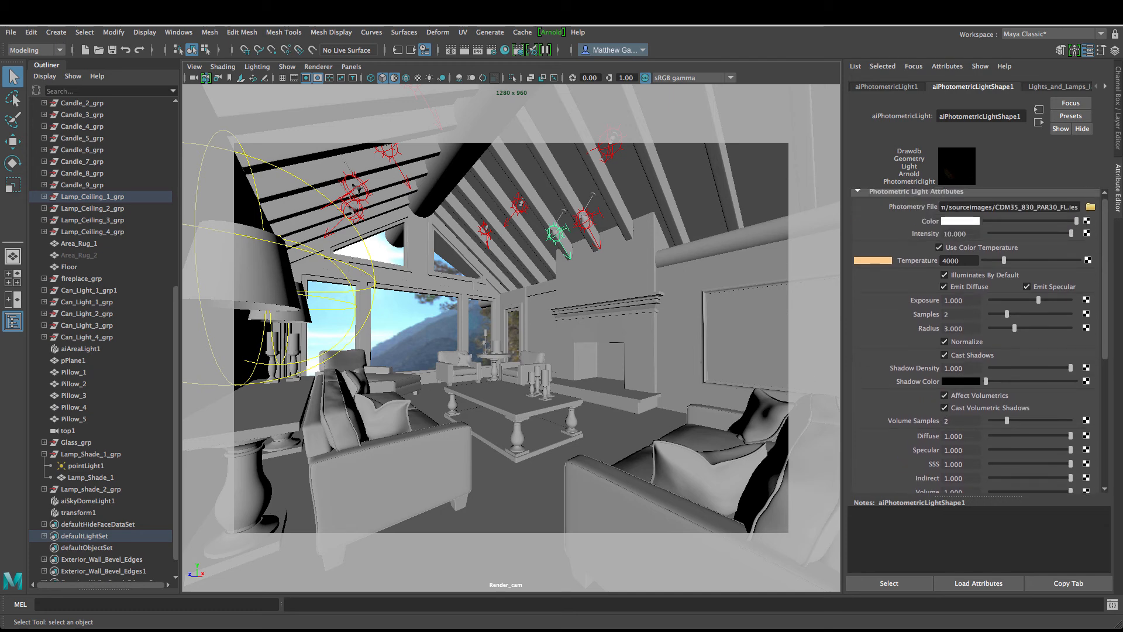
Step: Bring the Render View with the living room render over the viewport and open the list of Arnold tools
{"action": "left_click_drag", "start_coordinate": [1, 328], "coordinate": [376, 108]}
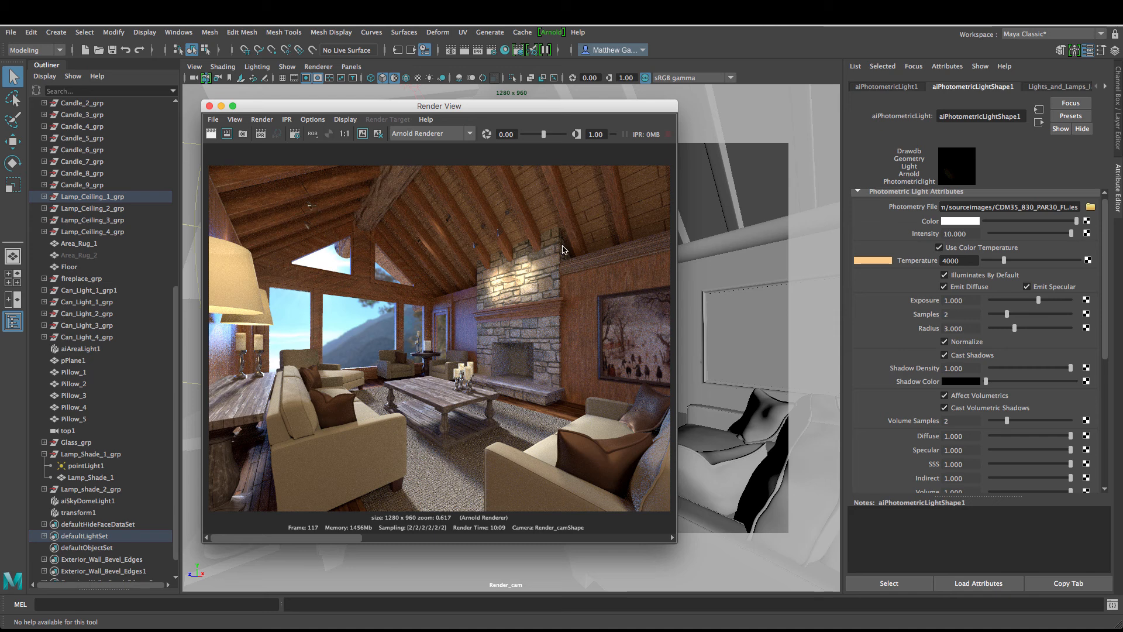
{"action": "left_click_drag", "start_coordinate": [574, 105], "coordinate": [622, 101]}
{"action": "left_click", "coordinate": [551, 32]}
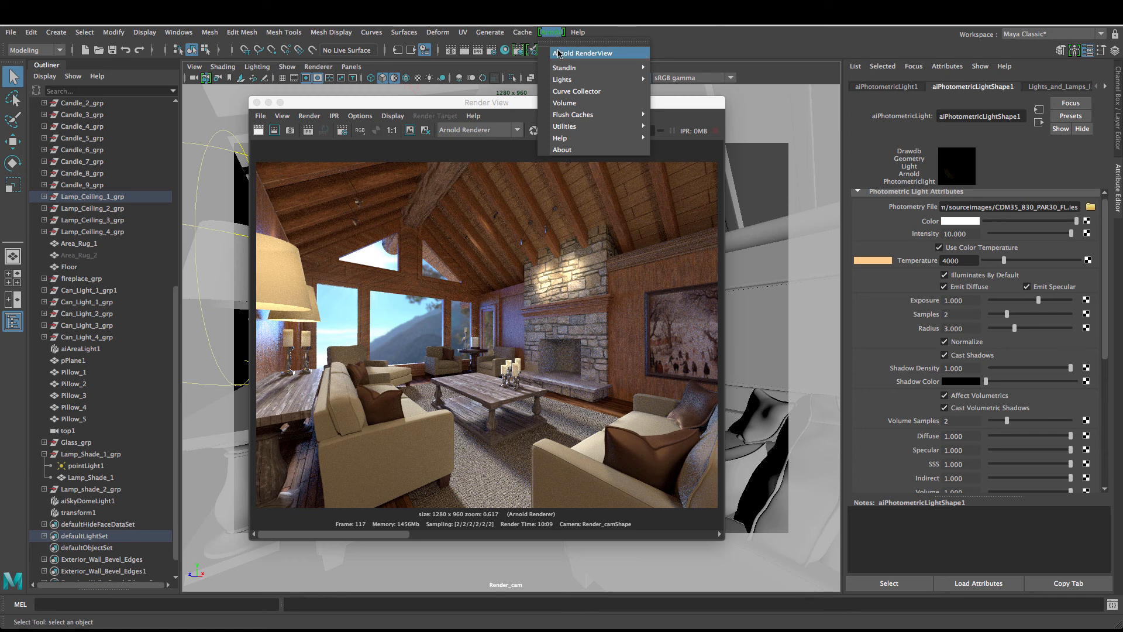
{"action": "mouse_move", "coordinate": [571, 79]}
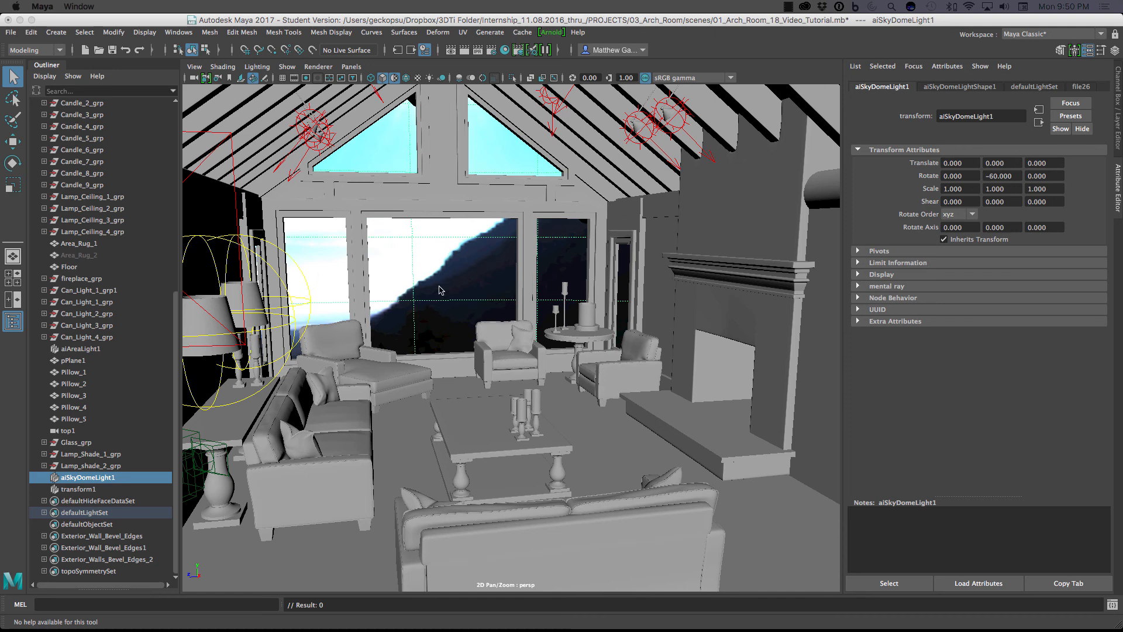
Step: Look up the available Arnold light types and show the shape attributes of aiSkyDomeLight1
{"action": "left_click", "coordinate": [551, 32]}
{"action": "mouse_move", "coordinate": [584, 82]}
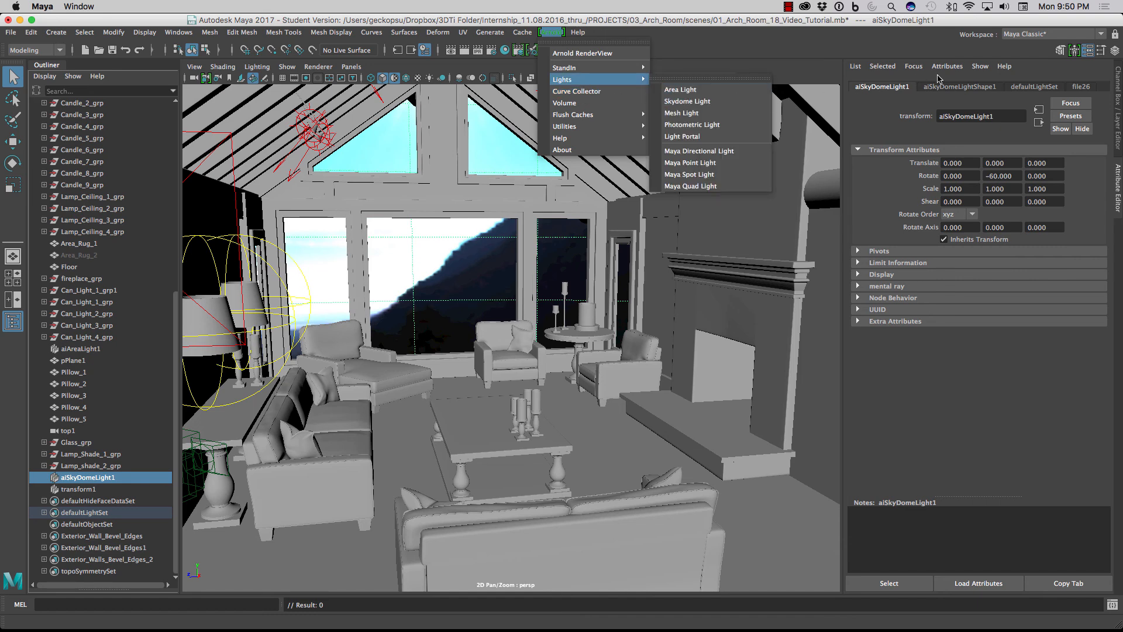
{"action": "left_click", "coordinate": [959, 89]}
{"action": "left_click", "coordinate": [960, 88]}
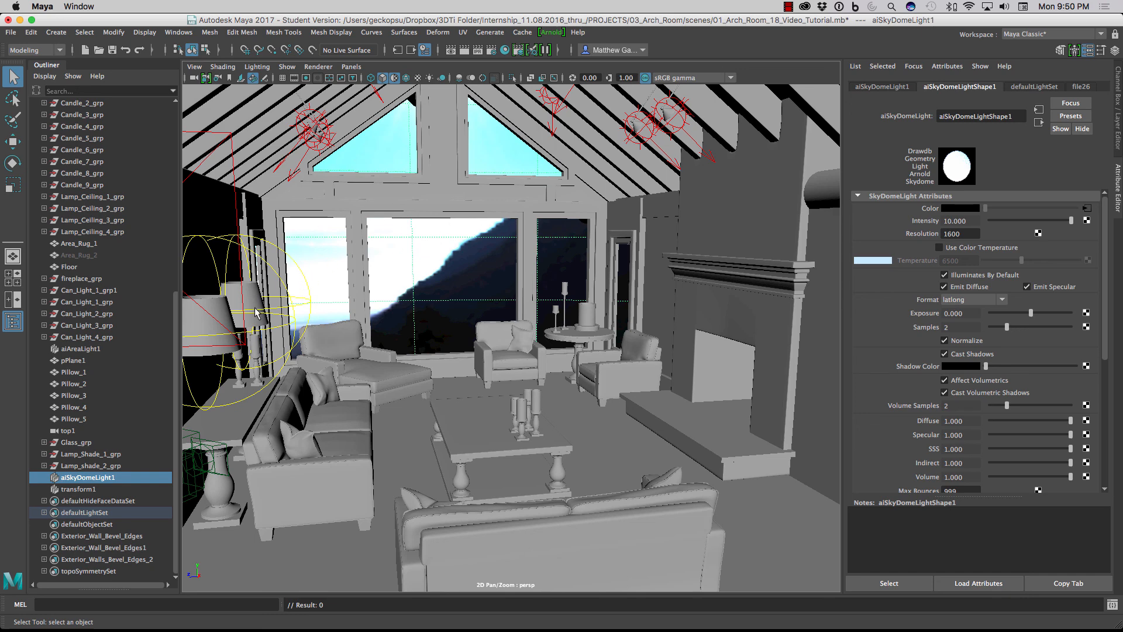
Step: Check the Arnold environment background in the render settings, and close the settings window
{"action": "left_click", "coordinate": [492, 51]}
{"action": "left_click_drag", "start_coordinate": [192, 117], "coordinate": [327, 75]}
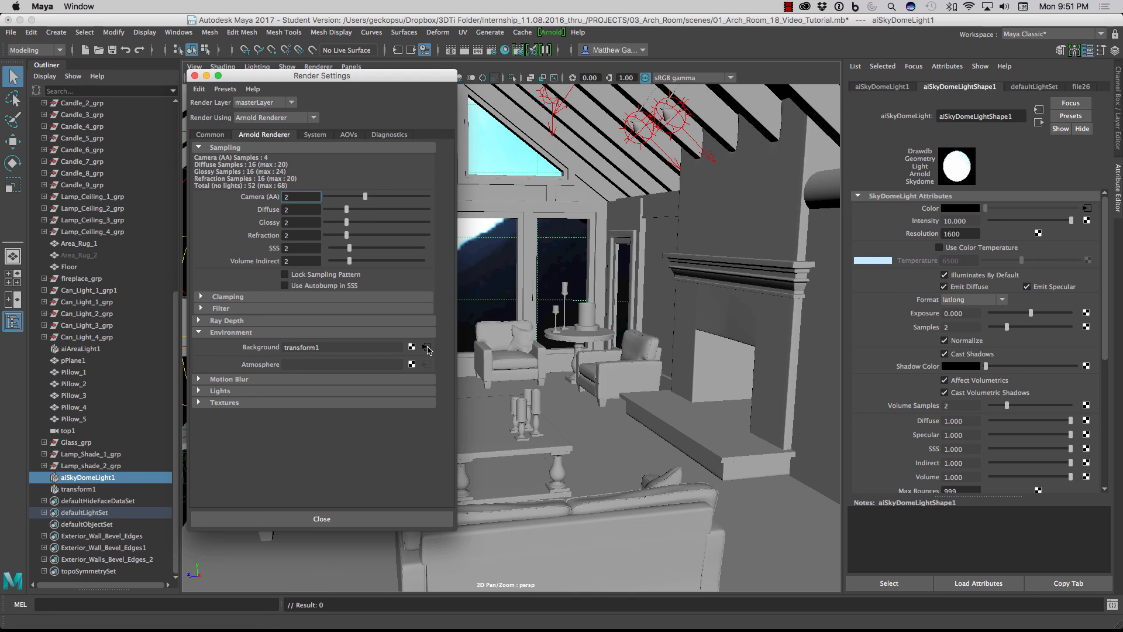
{"action": "left_click_drag", "start_coordinate": [233, 76], "coordinate": [268, 119]}
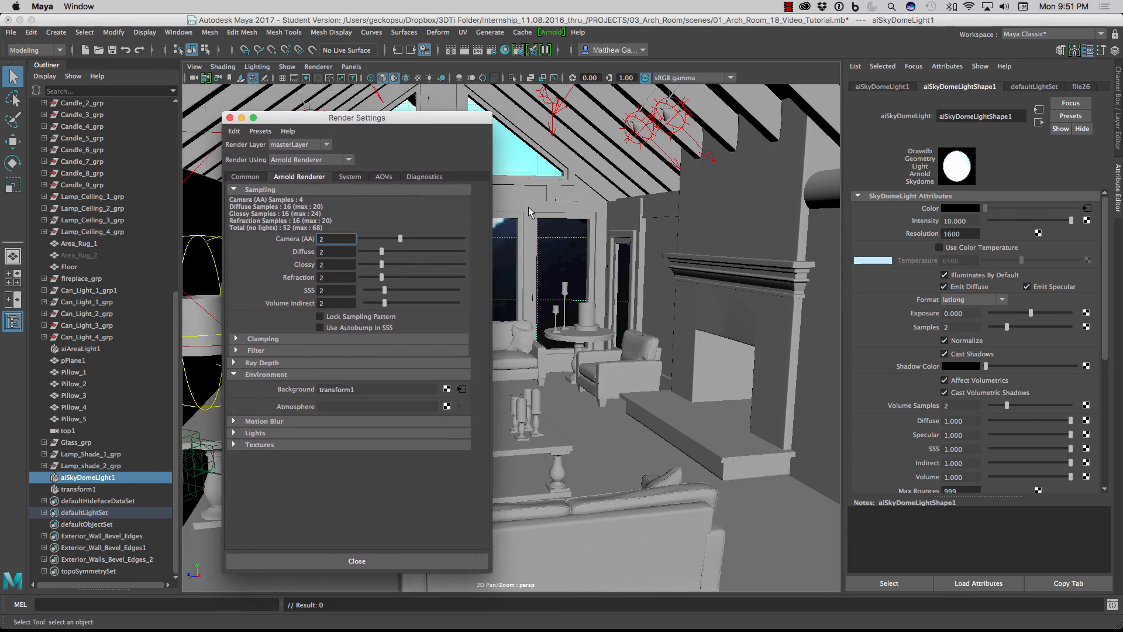
{"action": "left_click", "coordinate": [347, 560]}
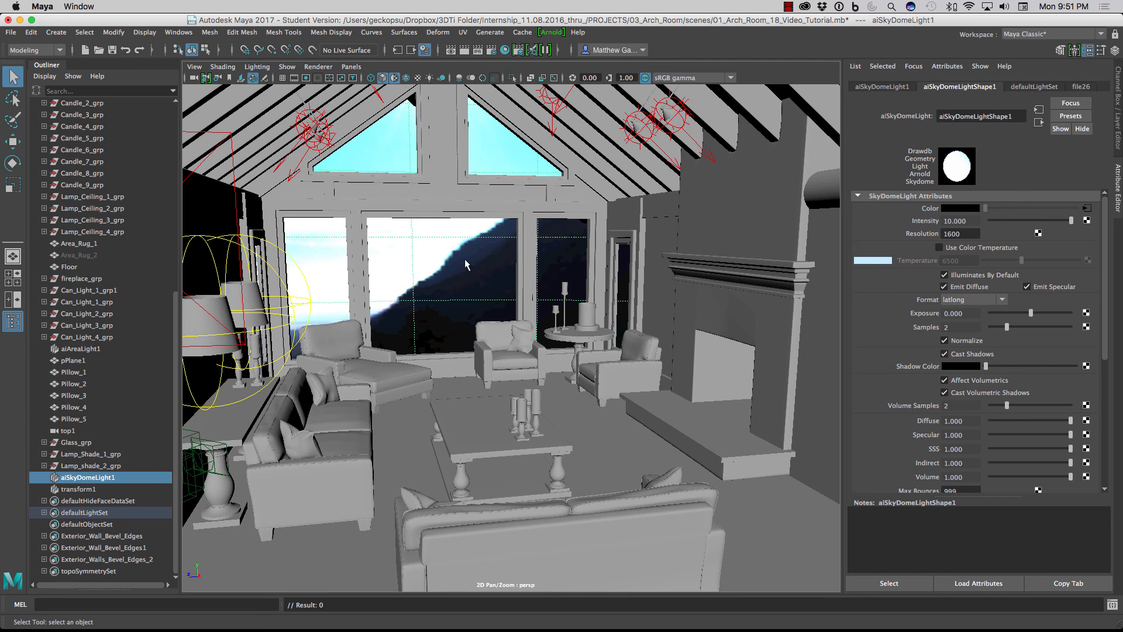
Step: Inspect the point lights of the two table lamps beside the sofa, one after the other
{"action": "left_click_drag", "start_coordinate": [466, 265], "coordinate": [439, 261], "text": "alt"}
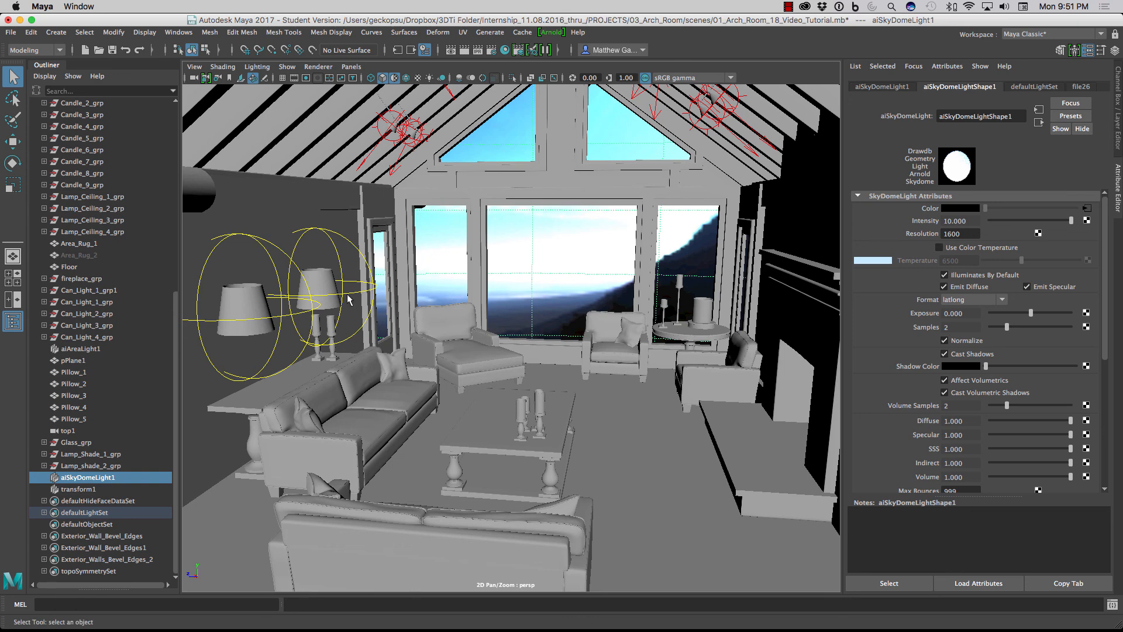
{"action": "left_click", "coordinate": [364, 291]}
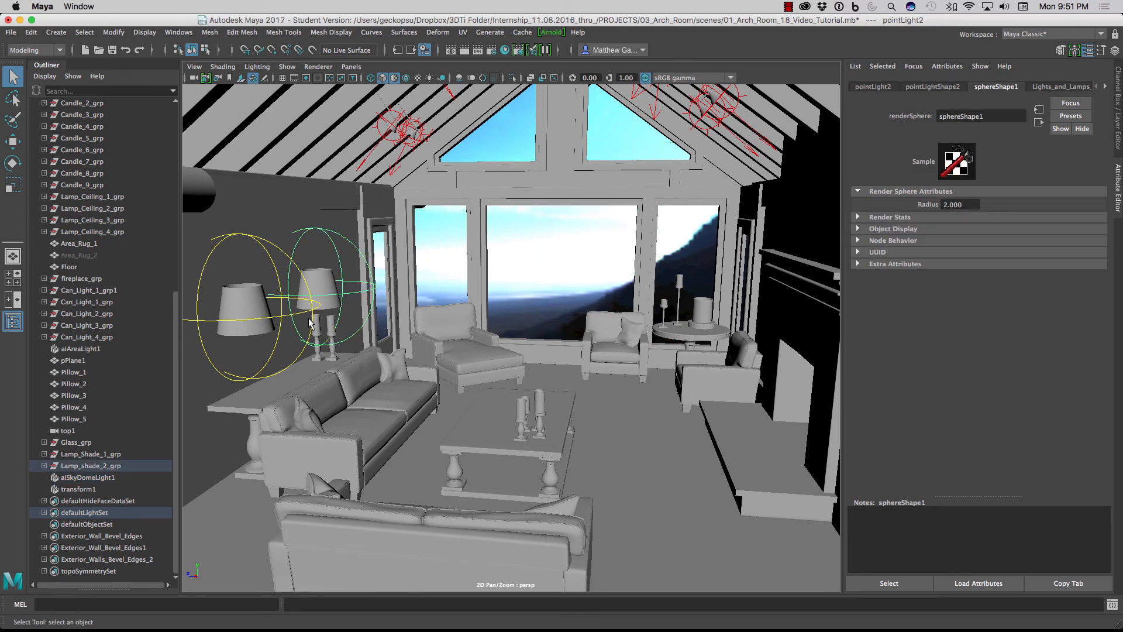
{"action": "left_click", "coordinate": [266, 320]}
{"action": "left_click_drag", "start_coordinate": [267, 321], "coordinate": [348, 290], "text": "alt"}
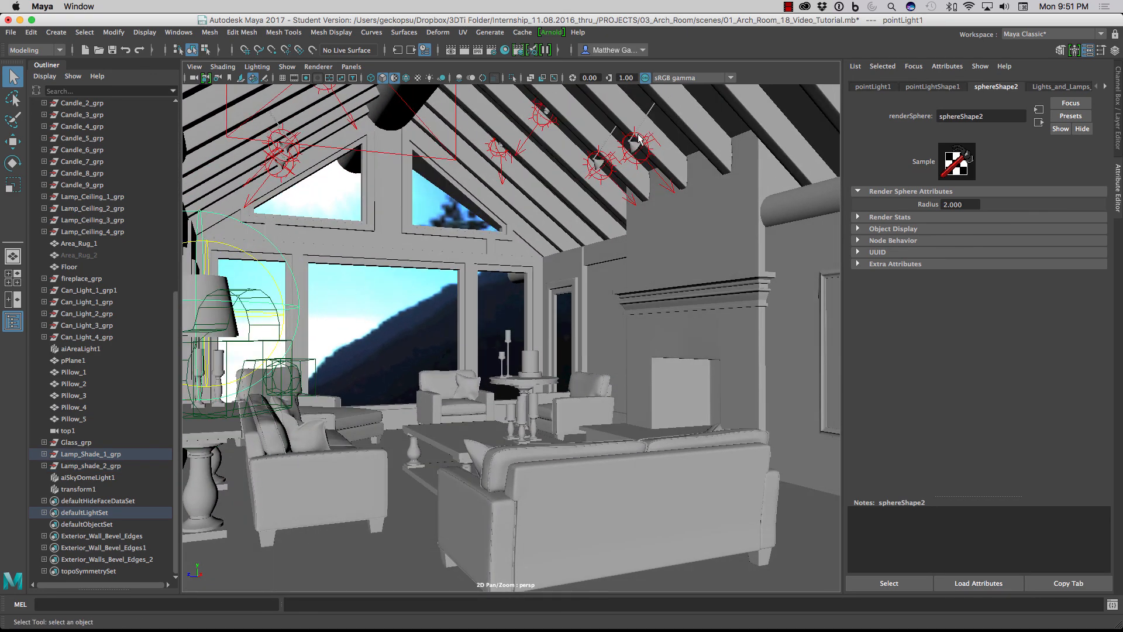
Step: Inspect the photometric attributes of the two ceiling lamps by the fireplace and of the light in Can_Light_1_grp
{"action": "left_click", "coordinate": [643, 153]}
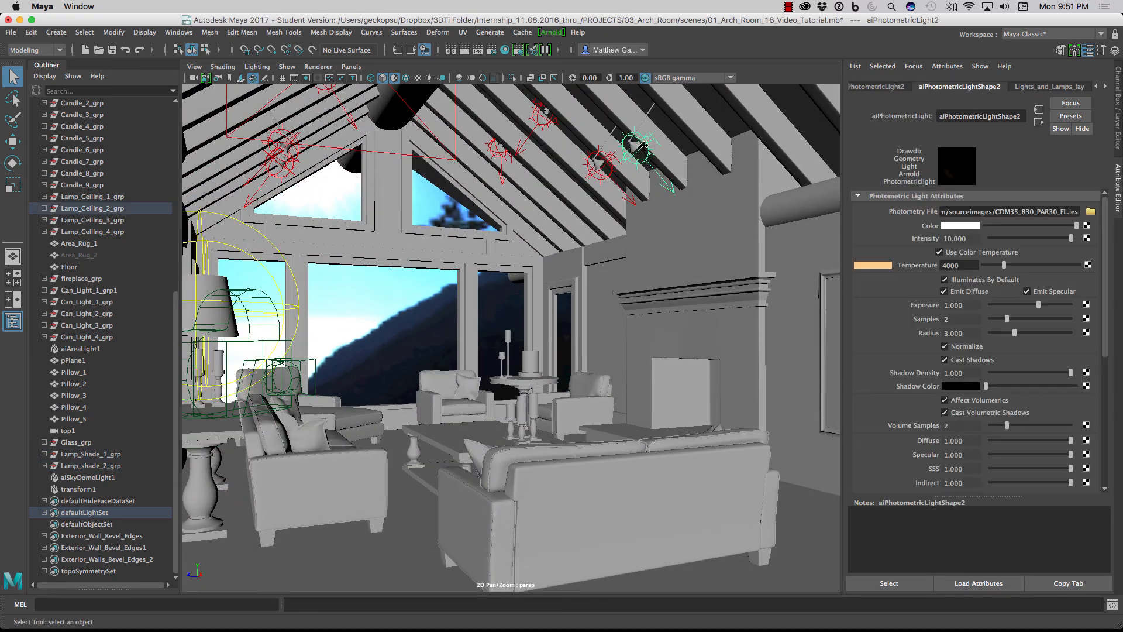
{"action": "left_click", "coordinate": [605, 163]}
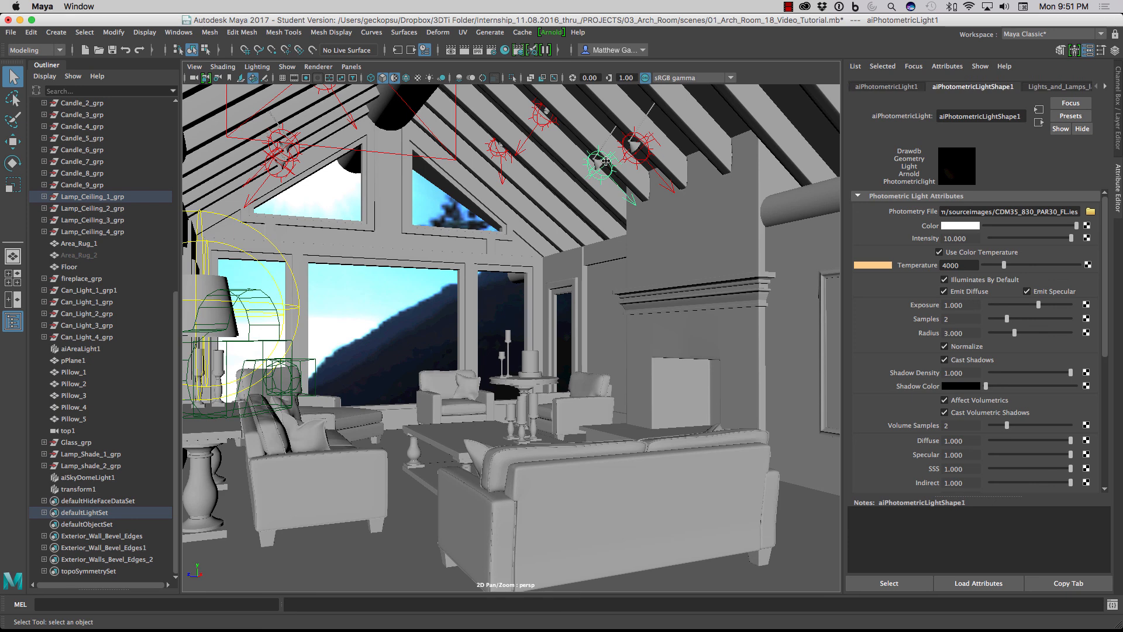
{"action": "left_click", "coordinate": [505, 158]}
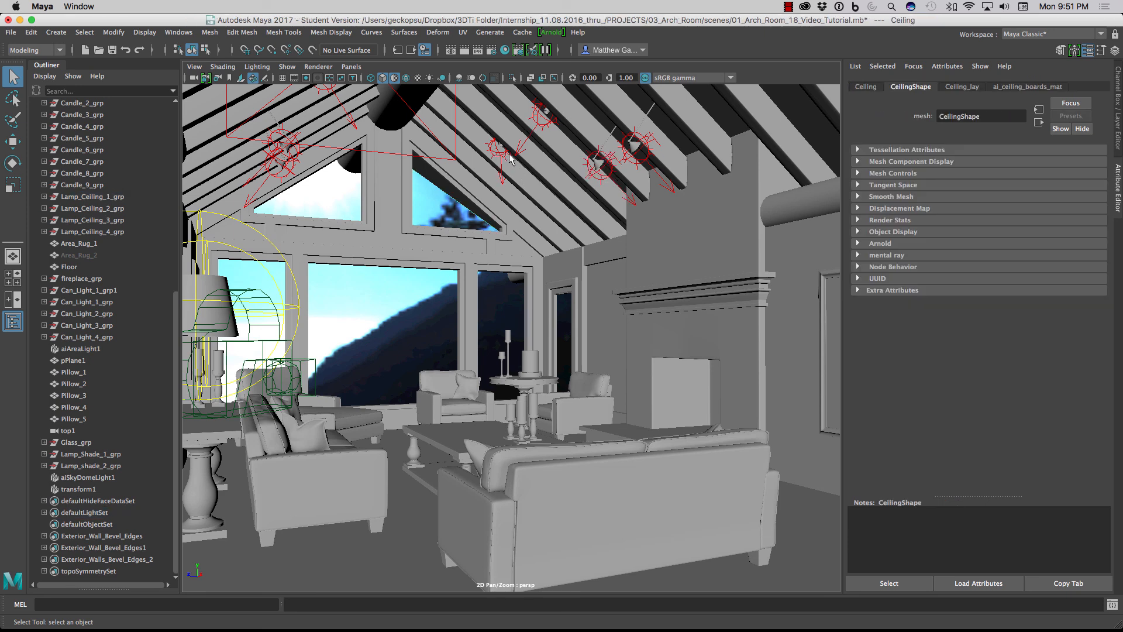
{"action": "left_click", "coordinate": [538, 119]}
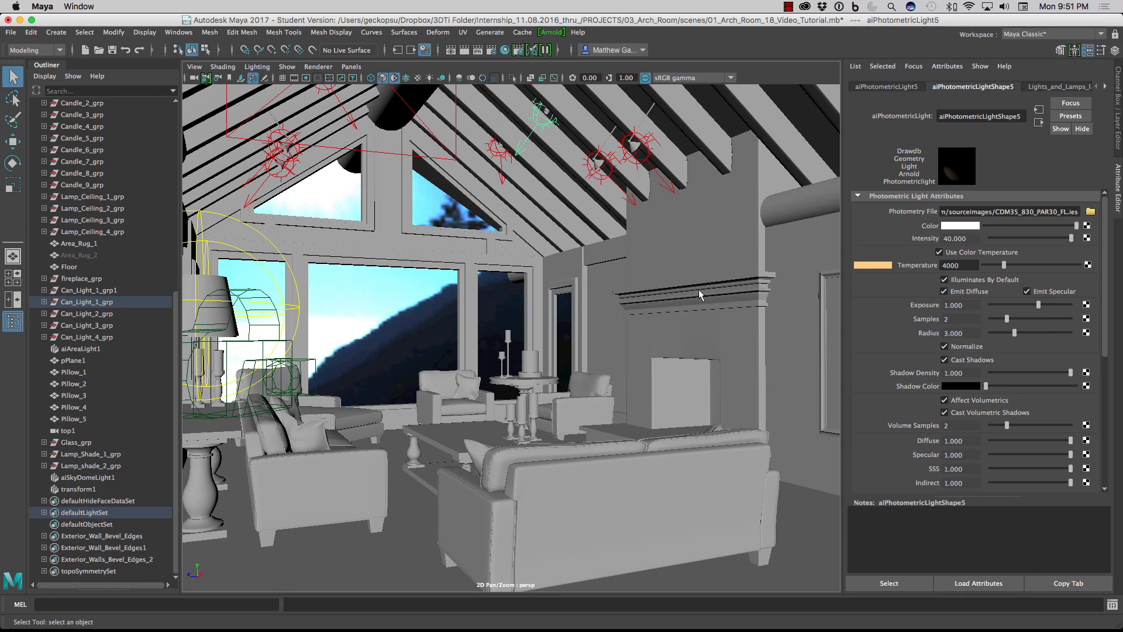